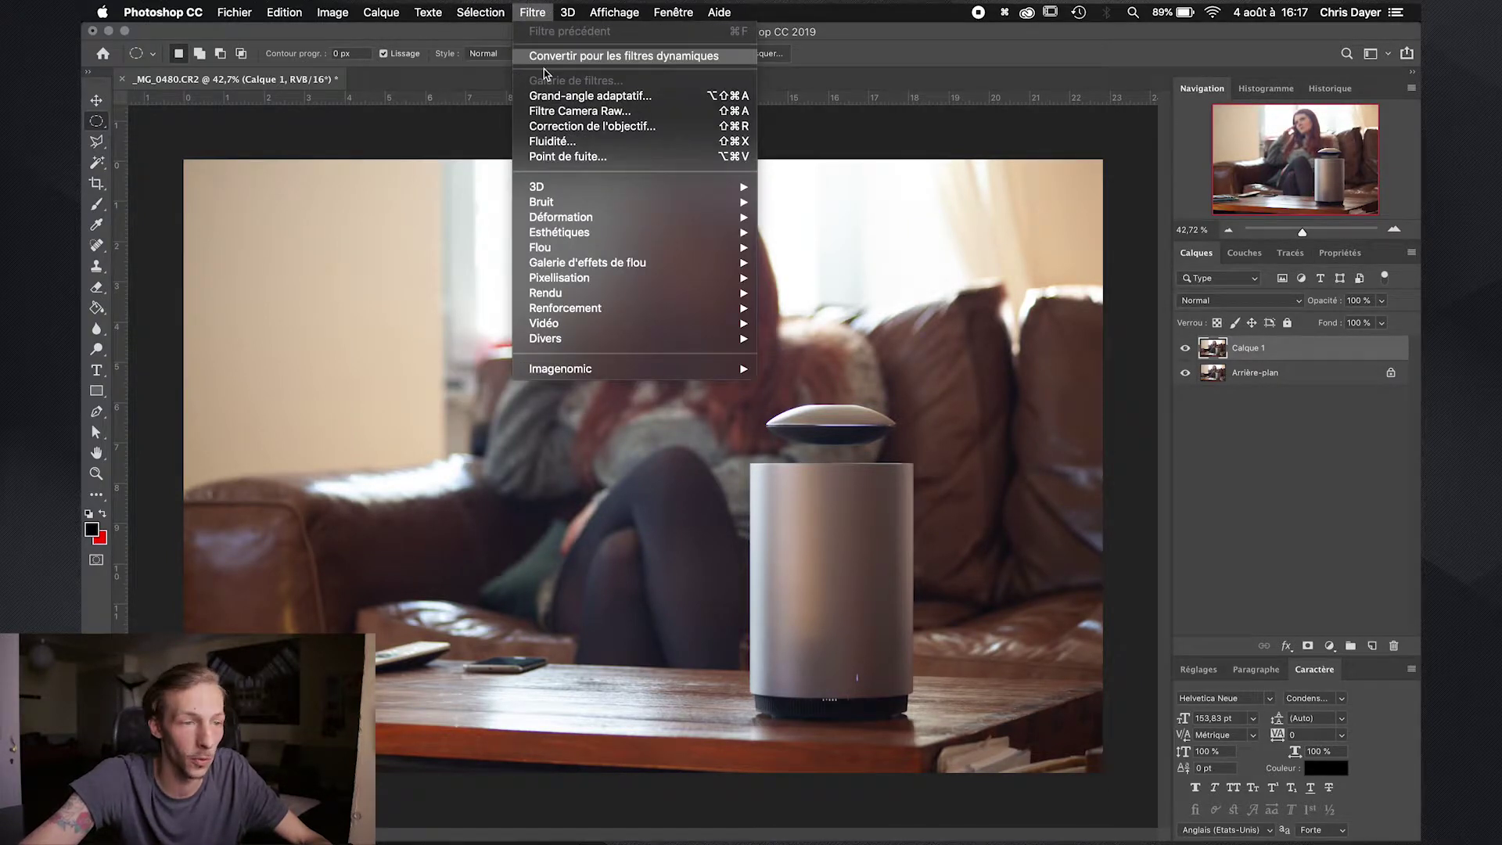
Apply a Passe-haut filter with a 4,3 px radius to Calque 1 and set its blend mode to Incrustation.
{"action": "mouse_move", "coordinate": [724, 338]}
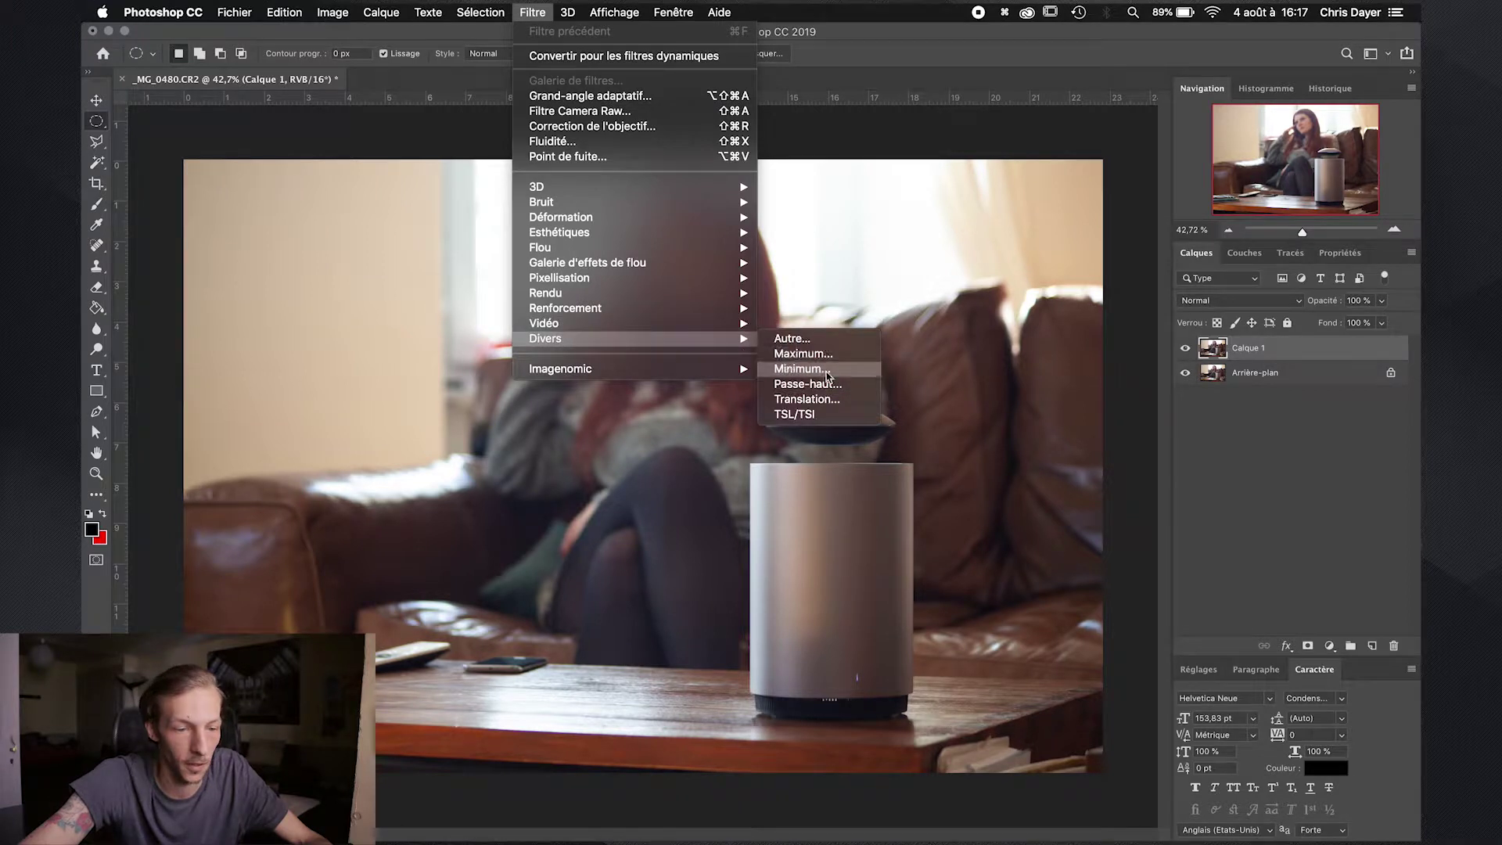
{"action": "left_click", "coordinate": [810, 383]}
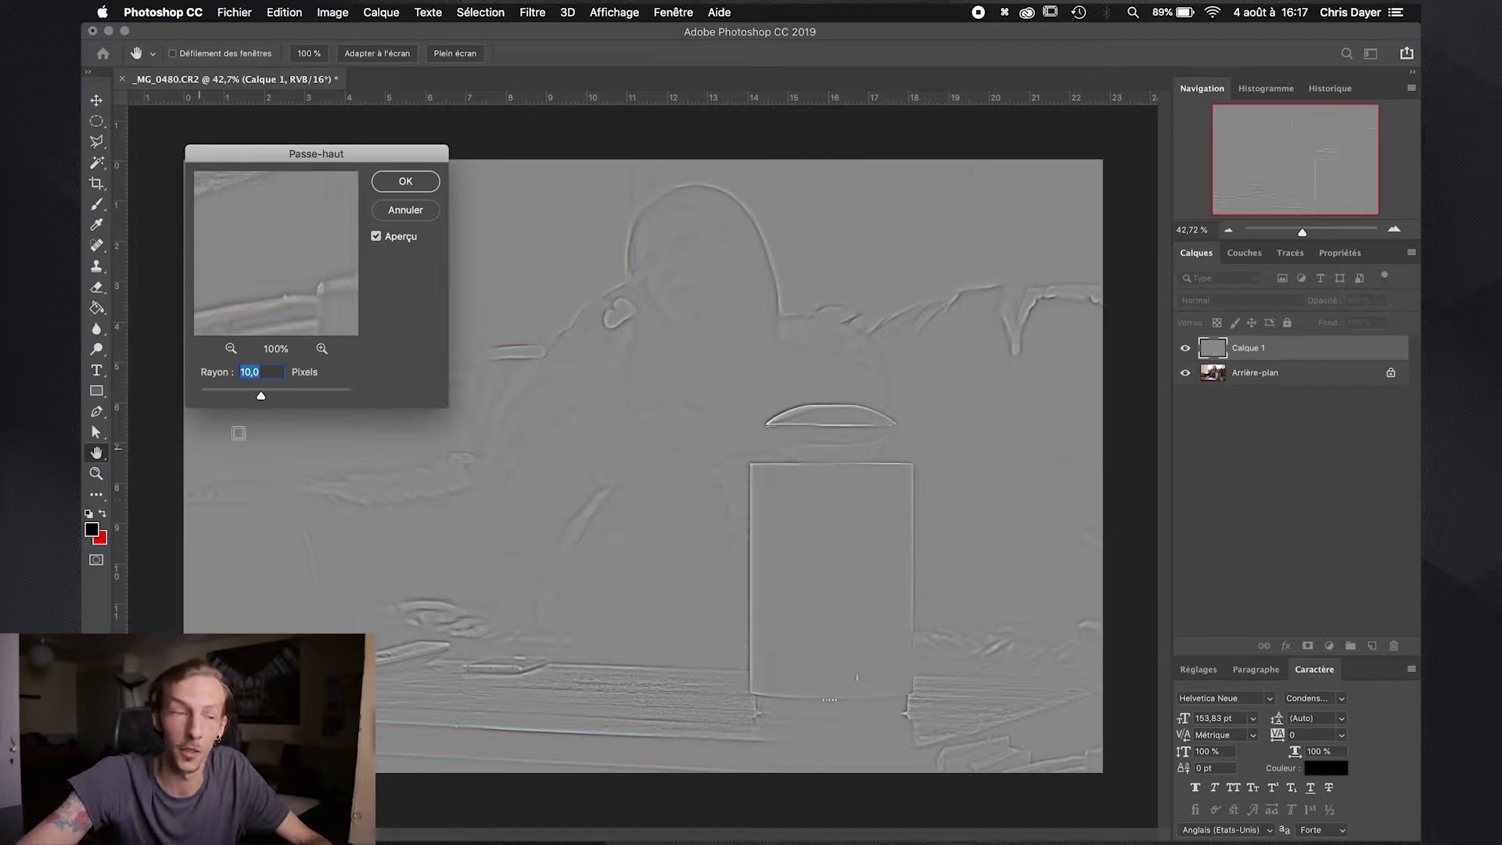
{"action": "left_click_drag", "start_coordinate": [260, 395], "coordinate": [235, 395]}
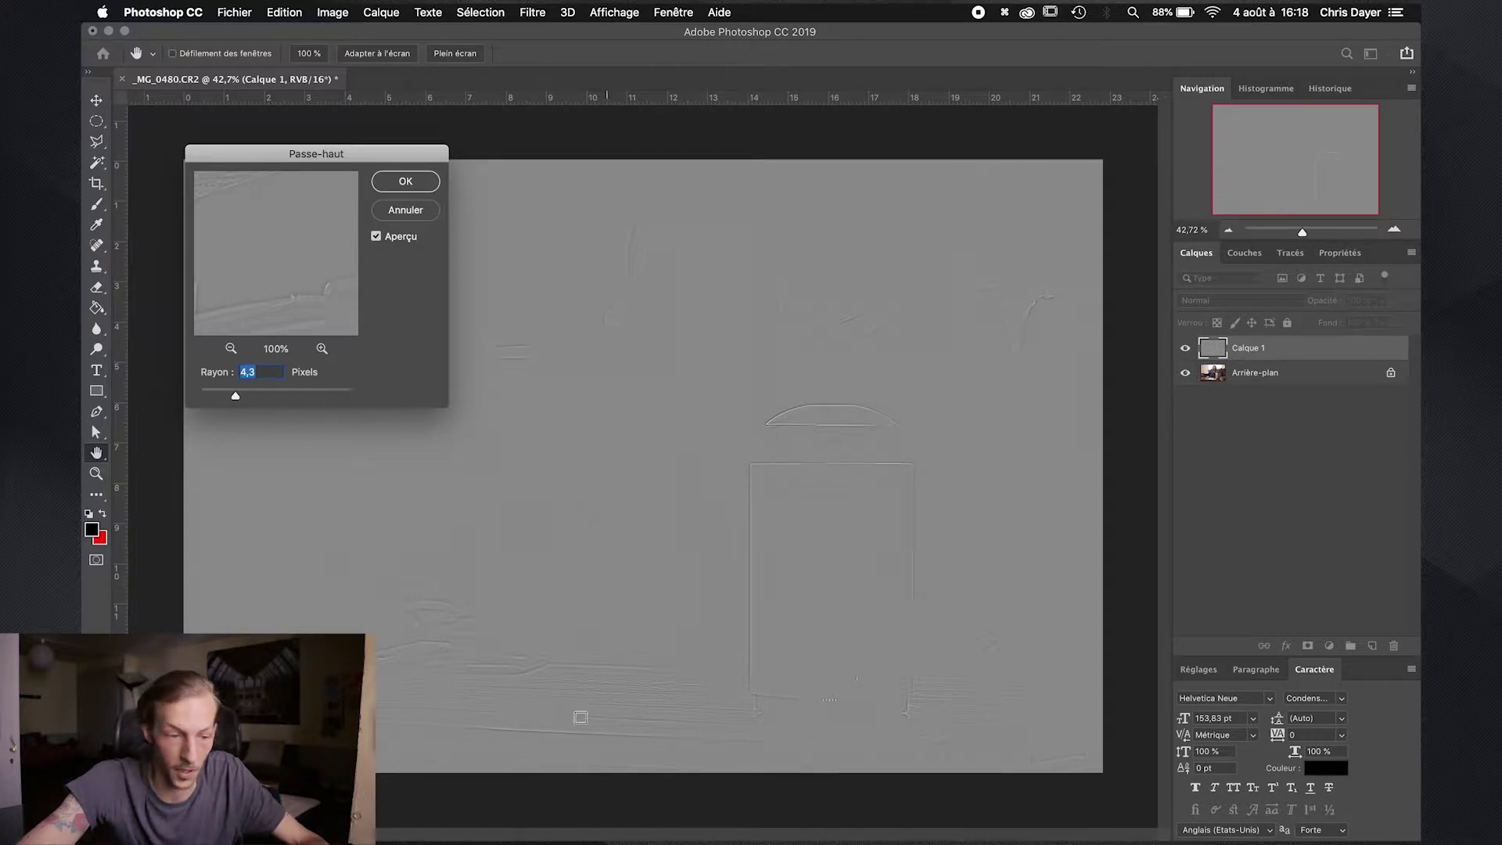
{"action": "left_click", "coordinate": [524, 704]}
{"action": "left_click", "coordinate": [569, 691]}
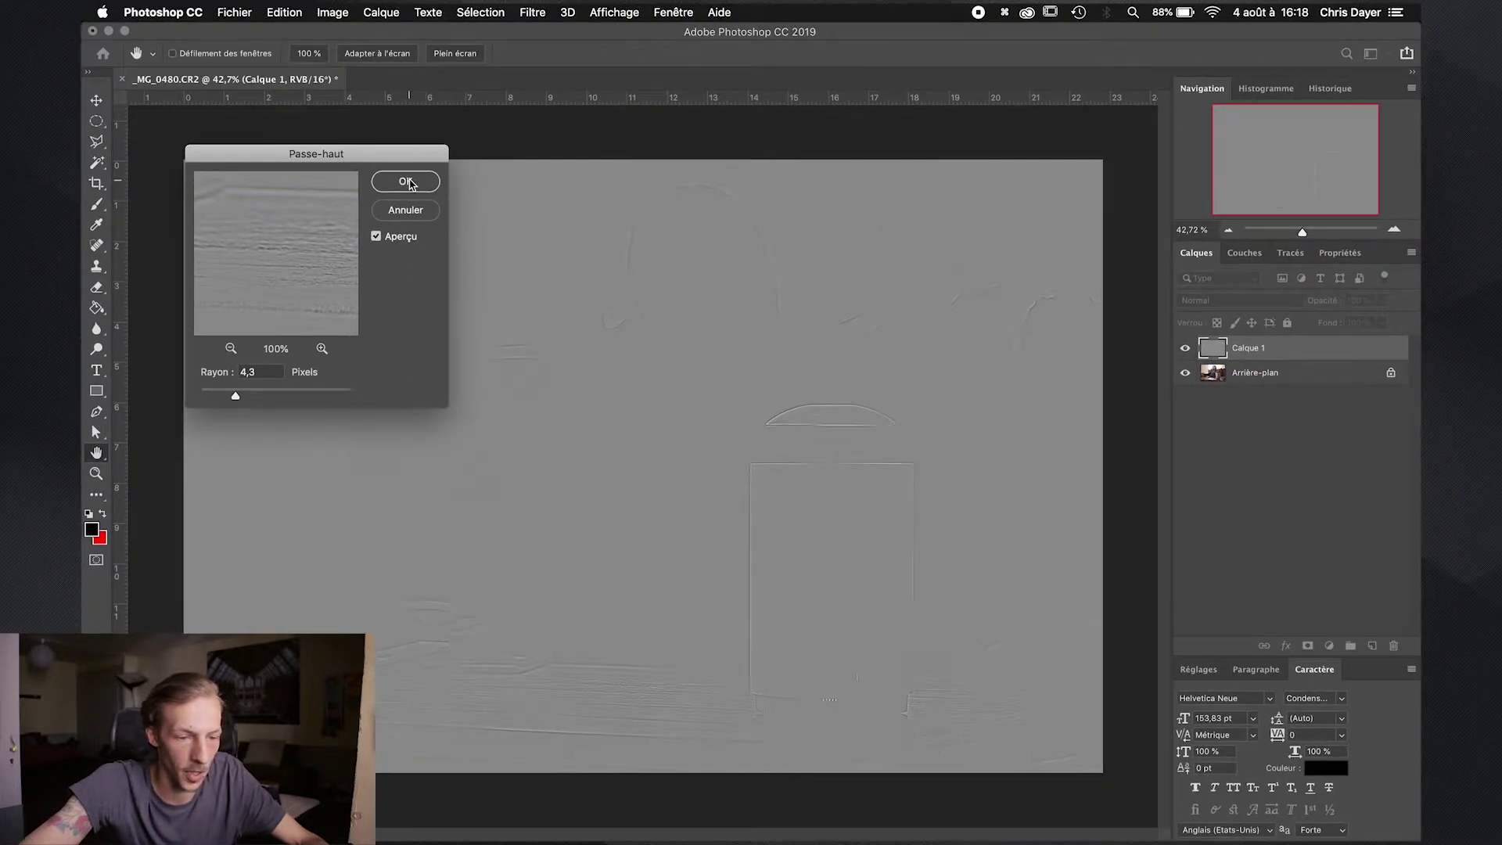
{"action": "left_click", "coordinate": [407, 182]}
{"action": "left_click", "coordinate": [1252, 299]}
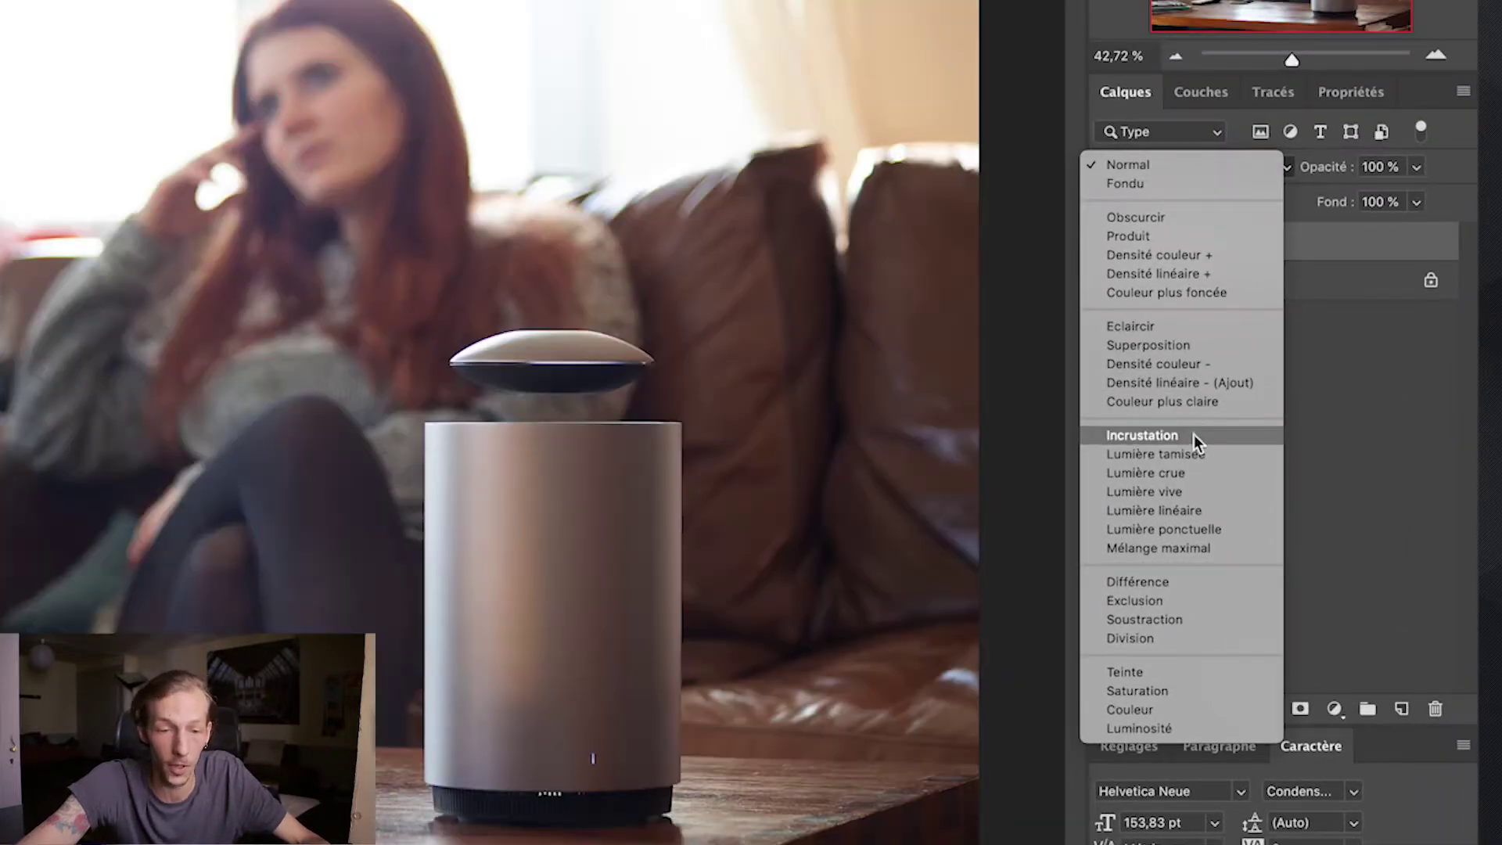
{"action": "left_click", "coordinate": [1193, 435]}
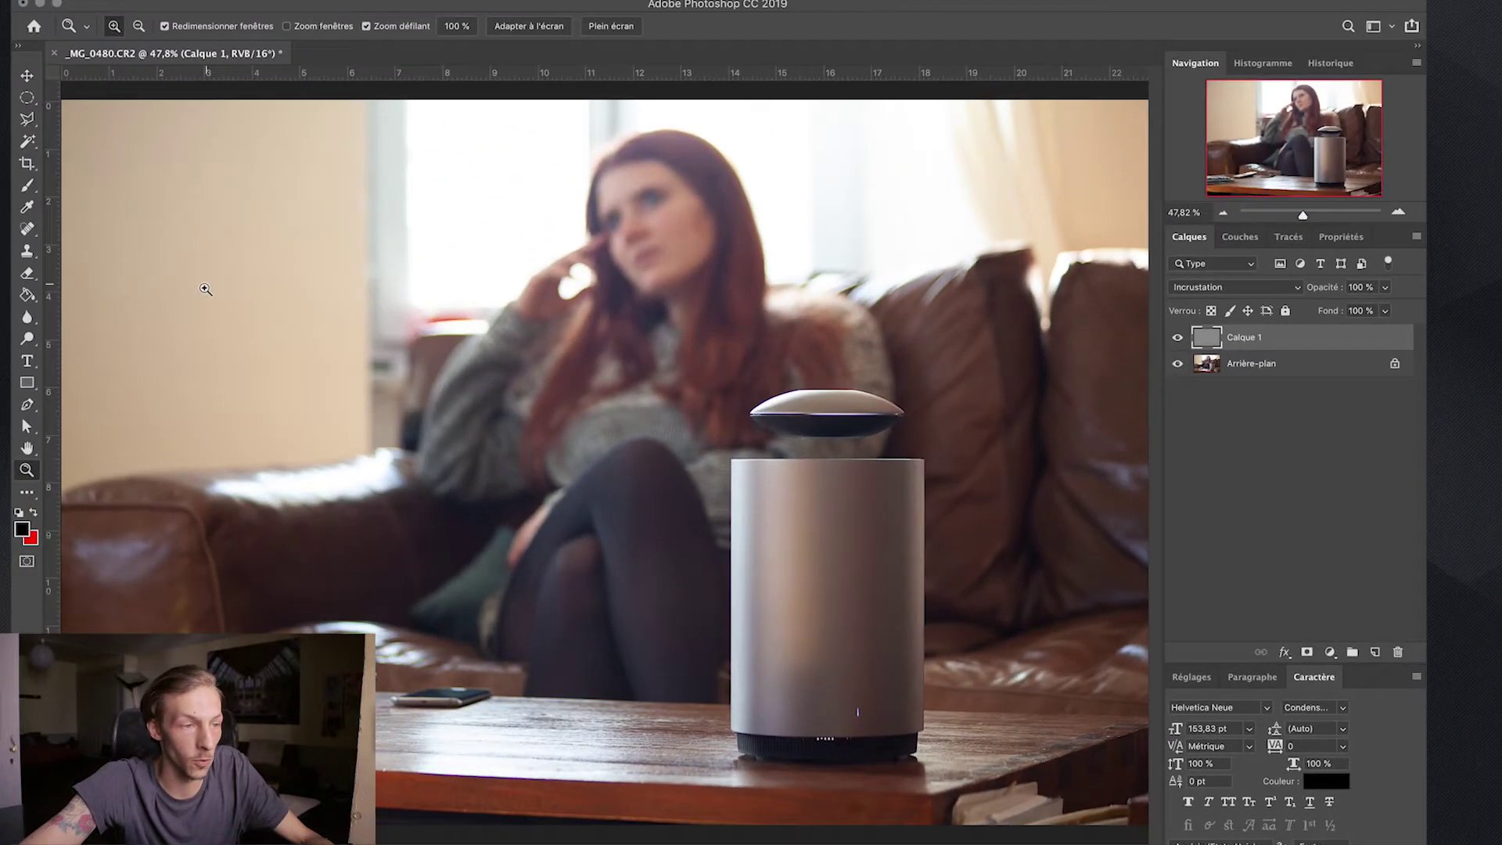
Compare the speaker with and without Calque 1 at 100% zoom to examine the sharpening.
{"action": "key", "text": "z"}
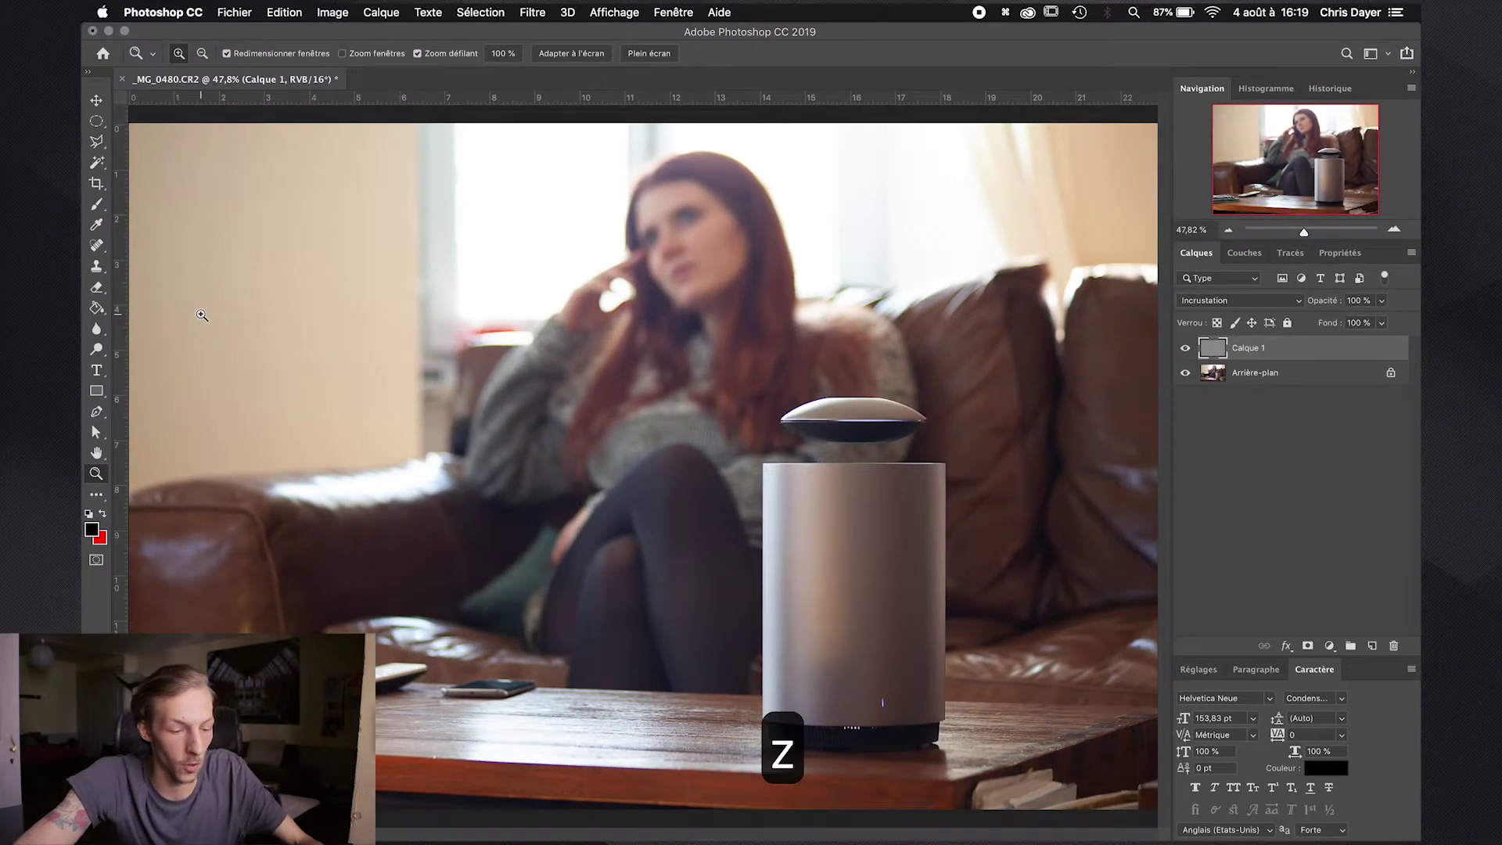
{"action": "left_click", "coordinate": [502, 53]}
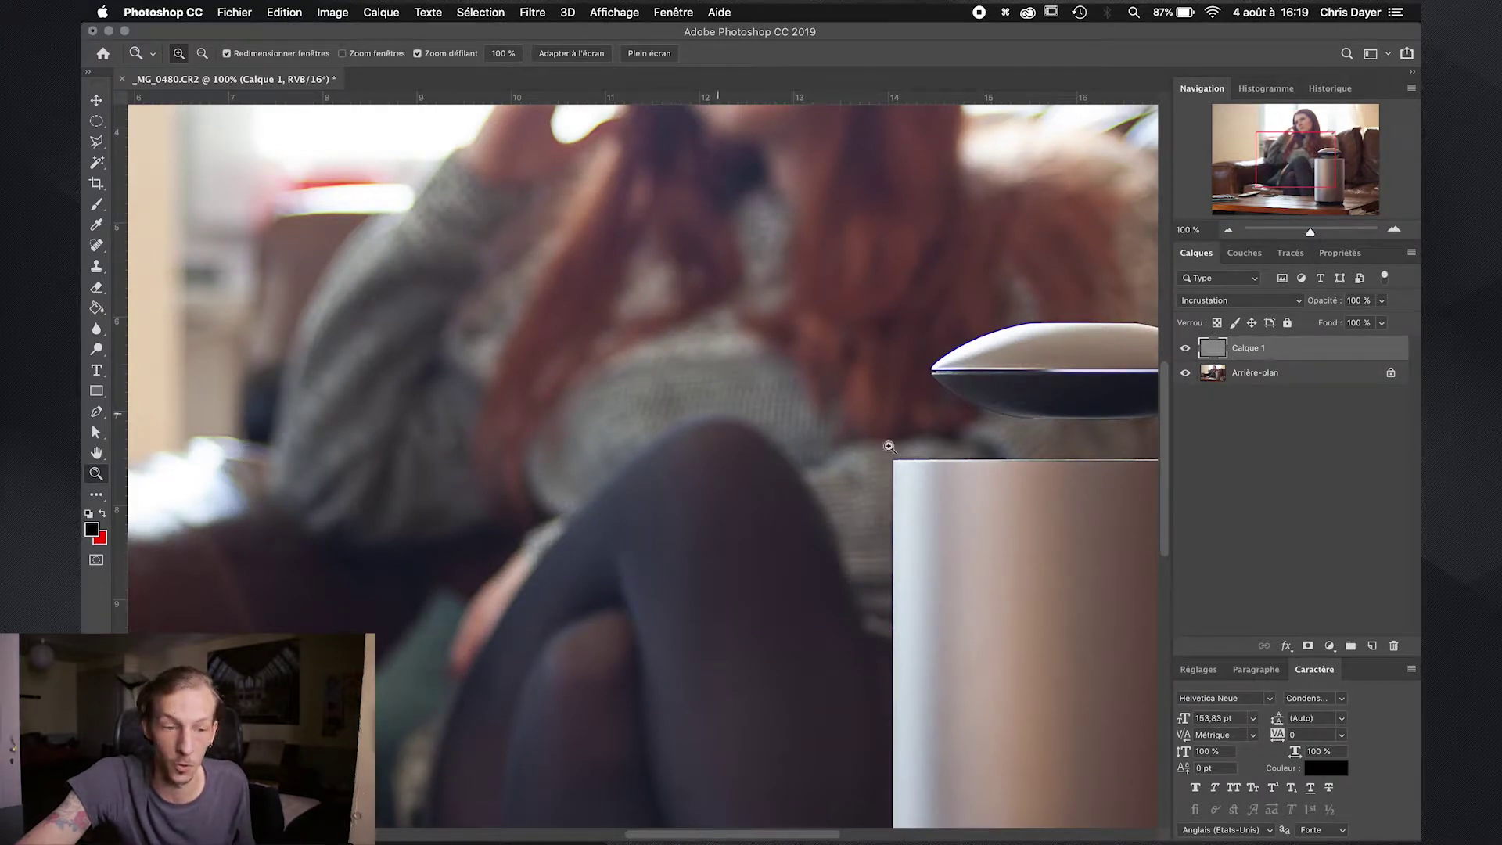
{"action": "scroll", "coordinate": [924, 451], "scroll_direction": "right", "scroll_amount": 4}
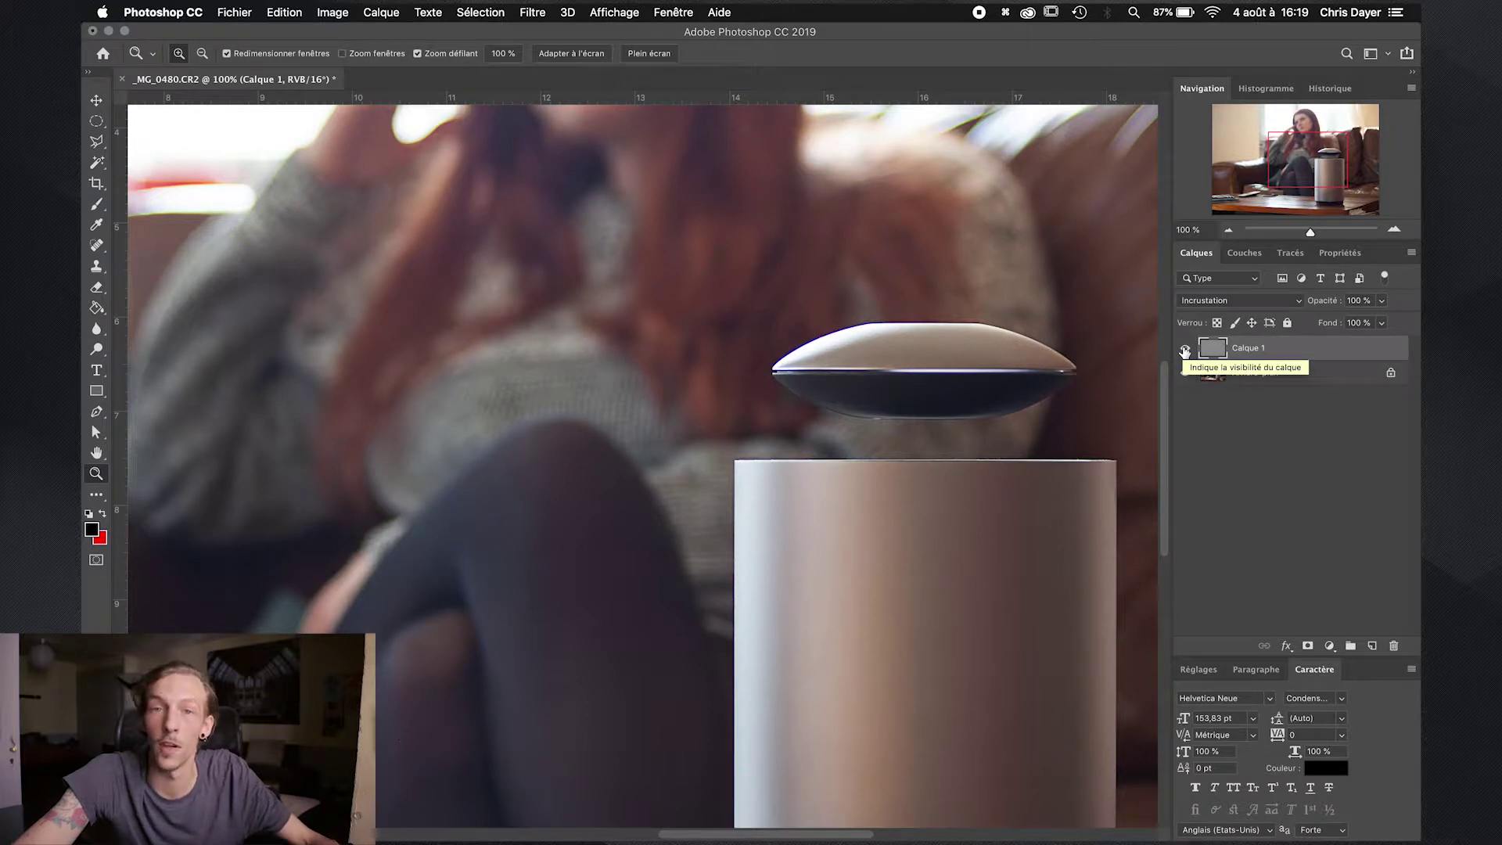
{"action": "left_click", "coordinate": [1185, 349]}
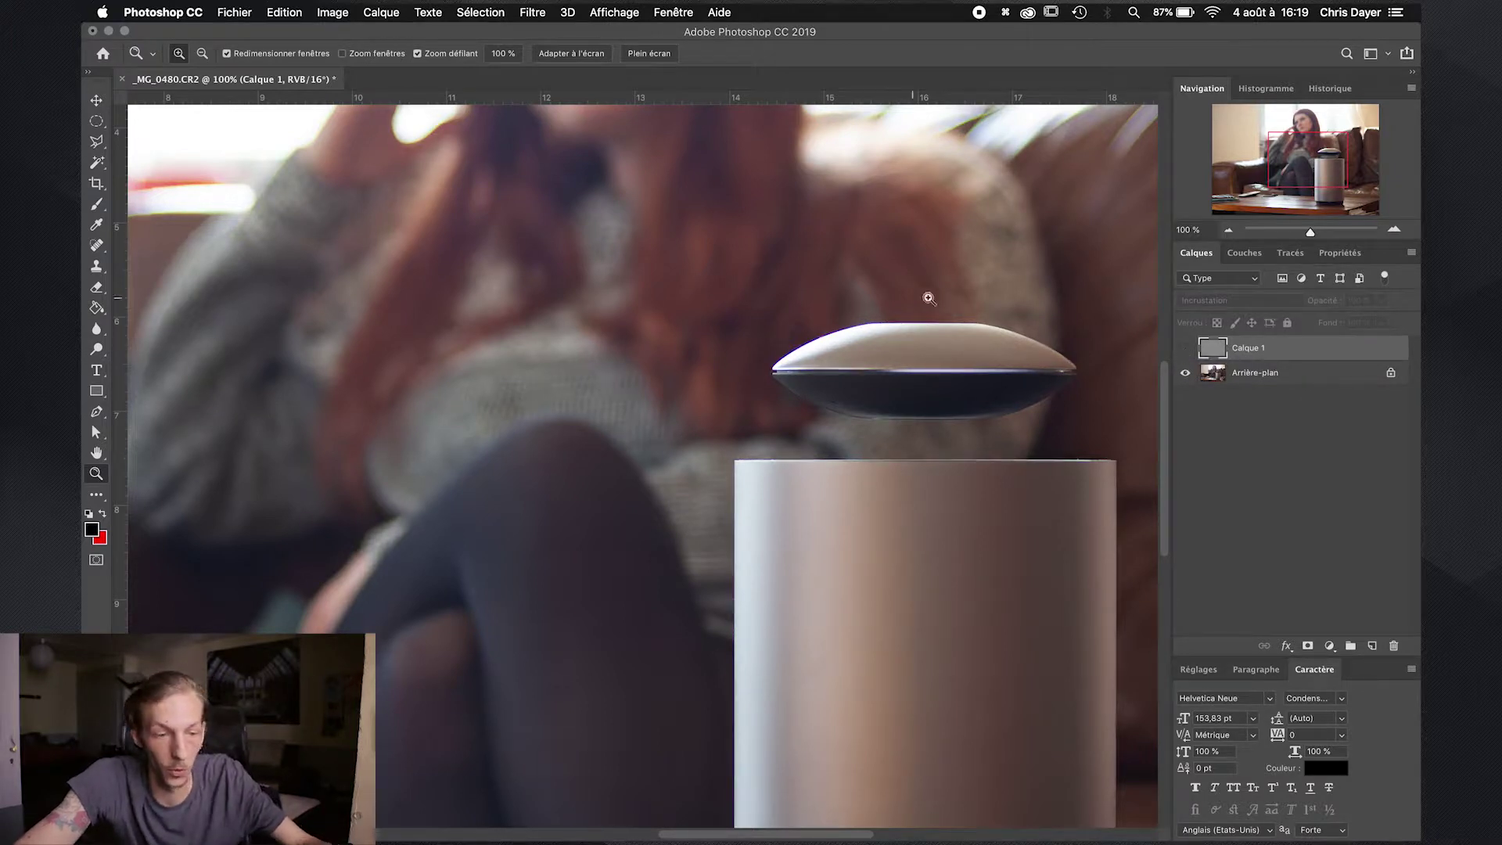
{"action": "left_click", "coordinate": [1185, 349]}
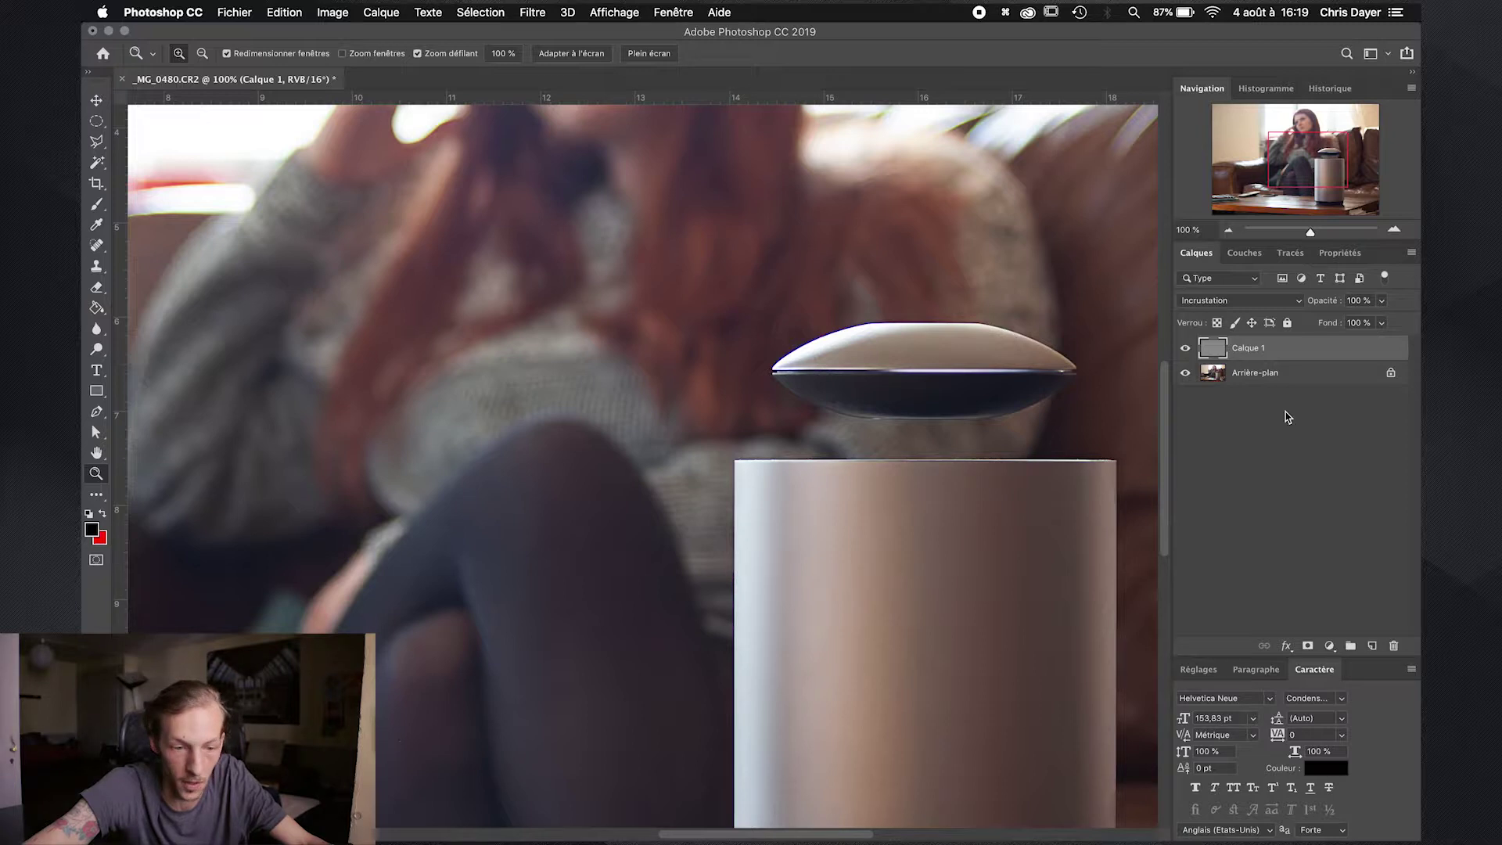
{"action": "scroll", "coordinate": [945, 334], "scroll_direction": "up", "scroll_amount": 10}
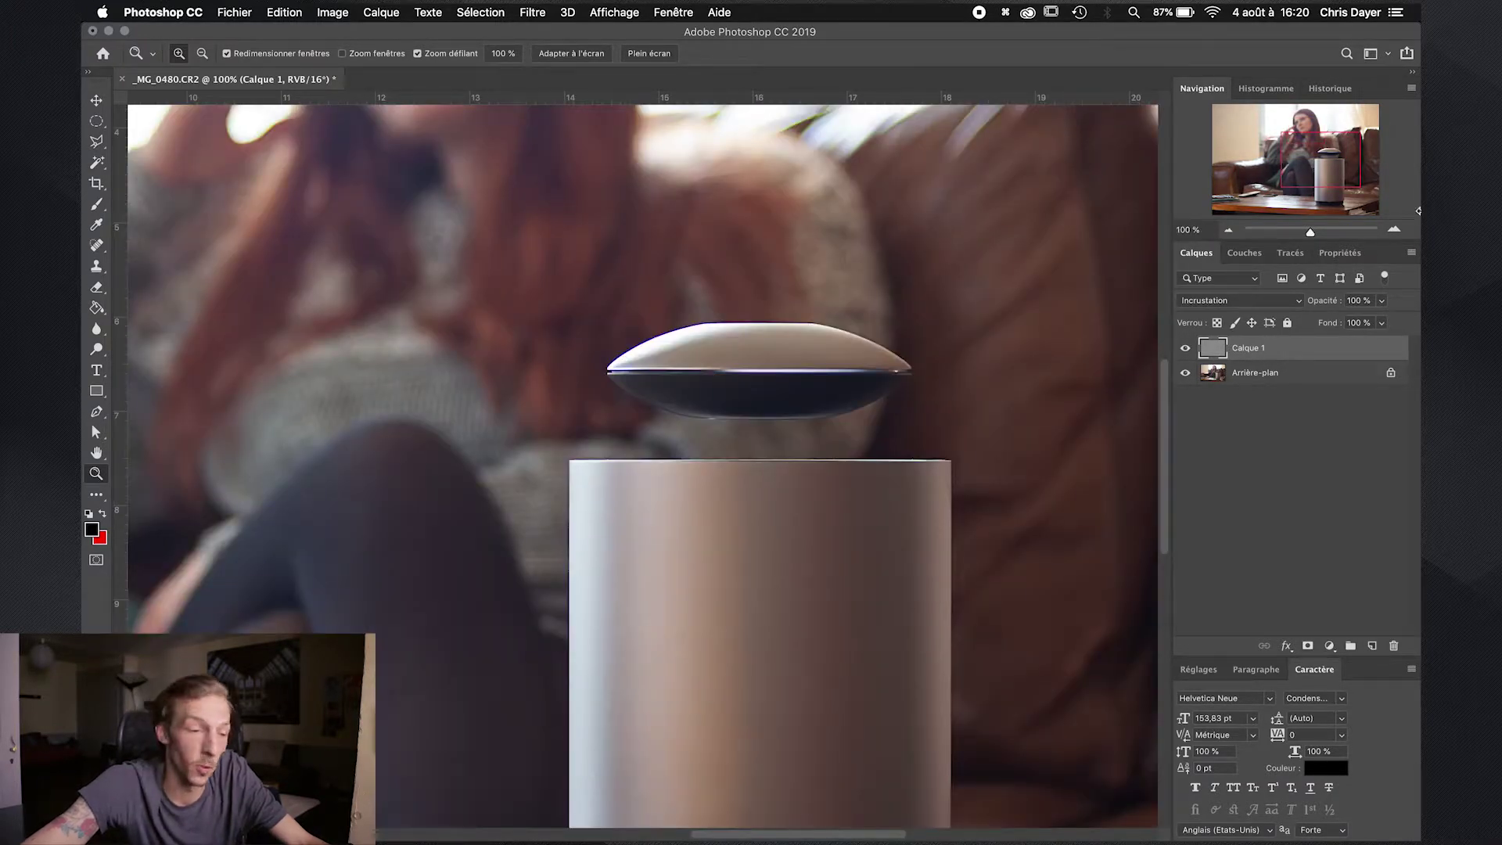
{"action": "left_click", "coordinate": [1379, 302]}
{"action": "left_click_drag", "start_coordinate": [1365, 321], "coordinate": [1300, 323]}
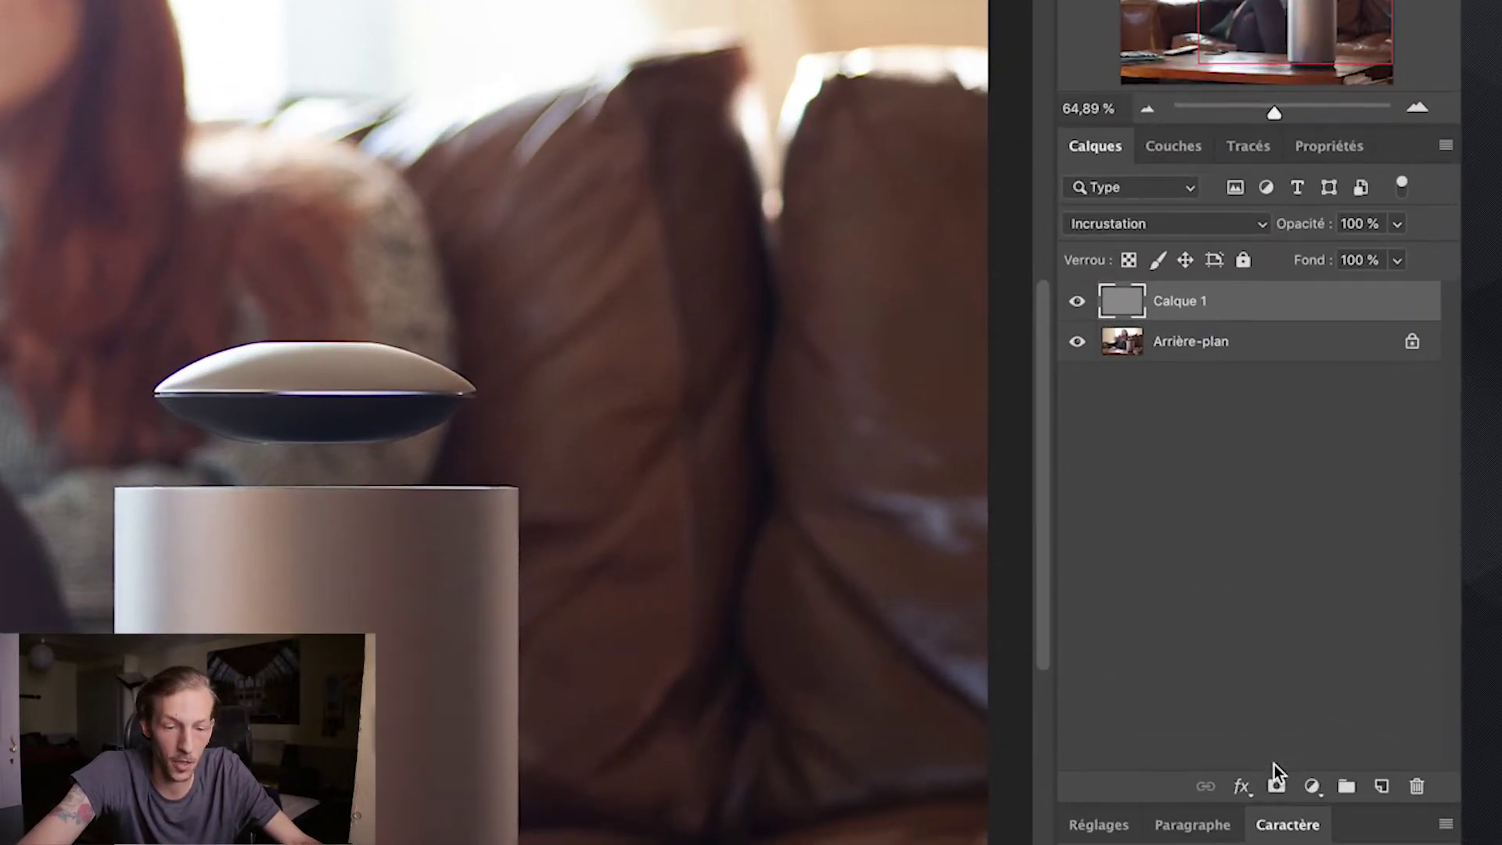
Add a layer mask to Calque 1 and set the soft round brush's size to 221 px.
{"action": "left_click", "coordinate": [1308, 646]}
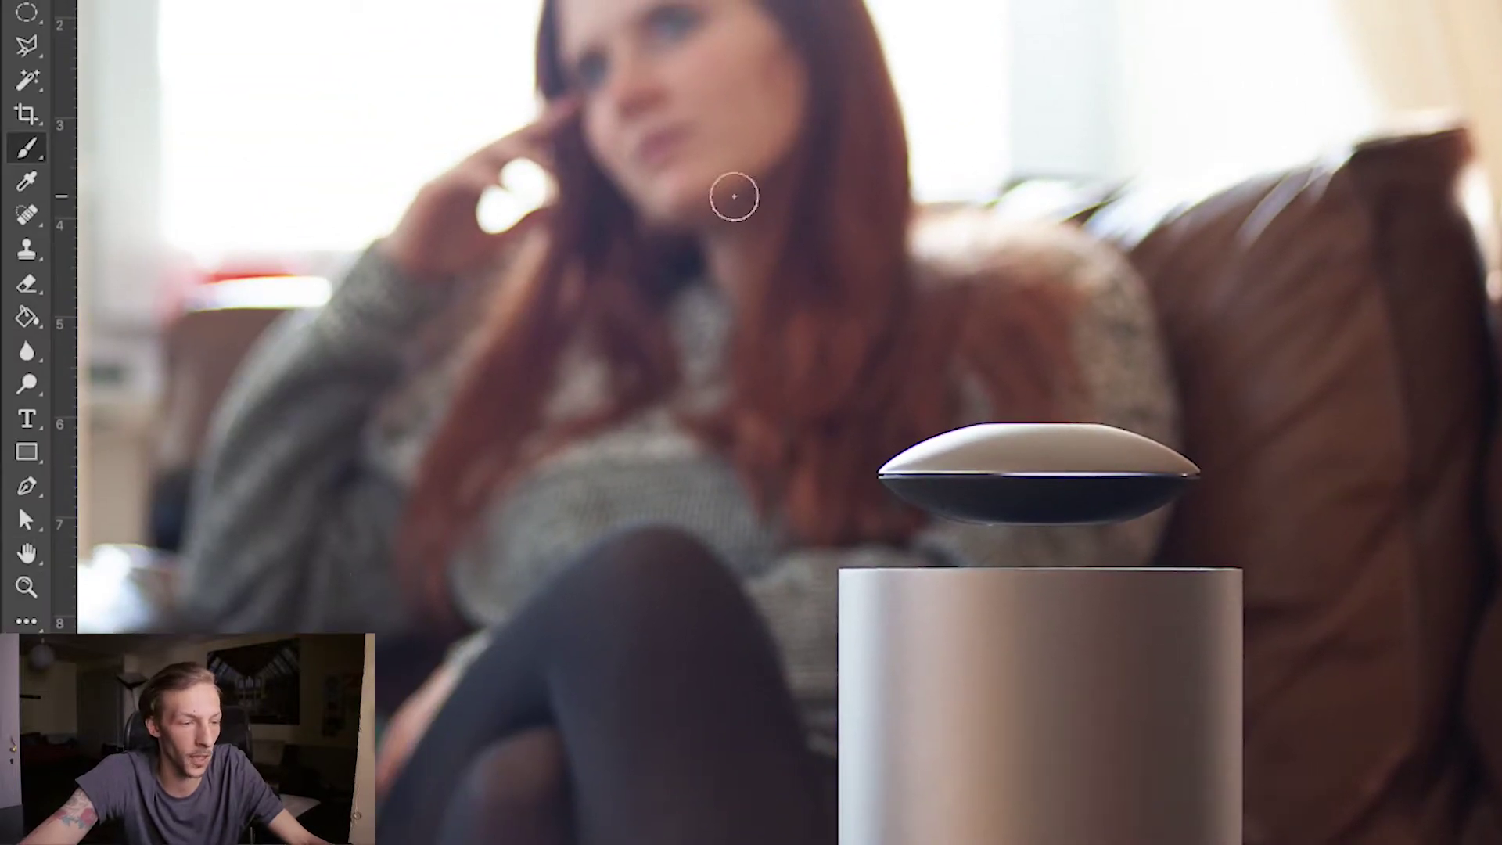
{"action": "right_click", "coordinate": [733, 197]}
{"action": "left_click", "coordinate": [1019, 254]}
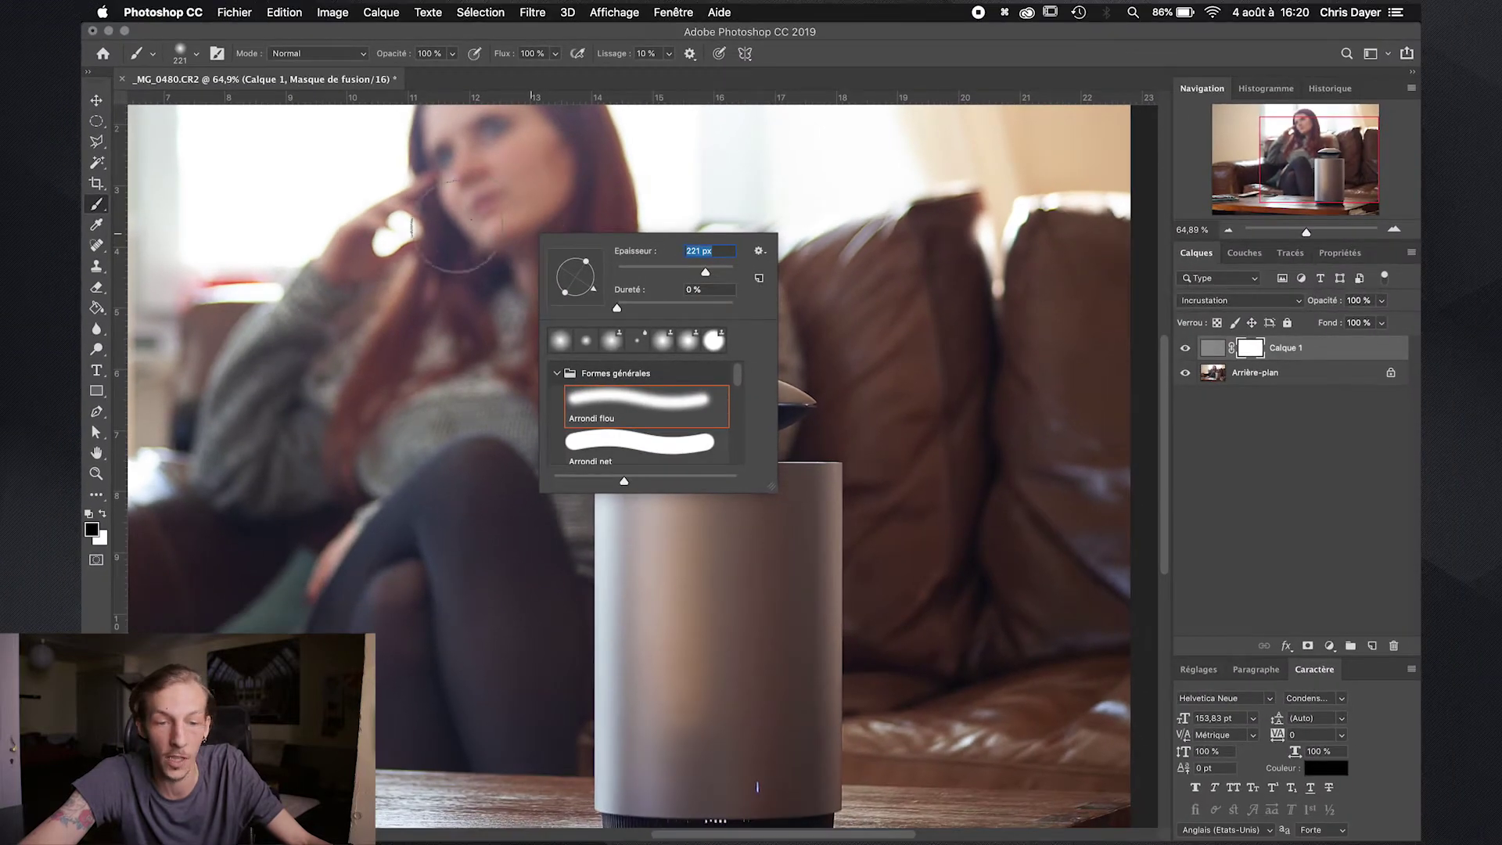
{"action": "left_click", "coordinate": [598, 187]}
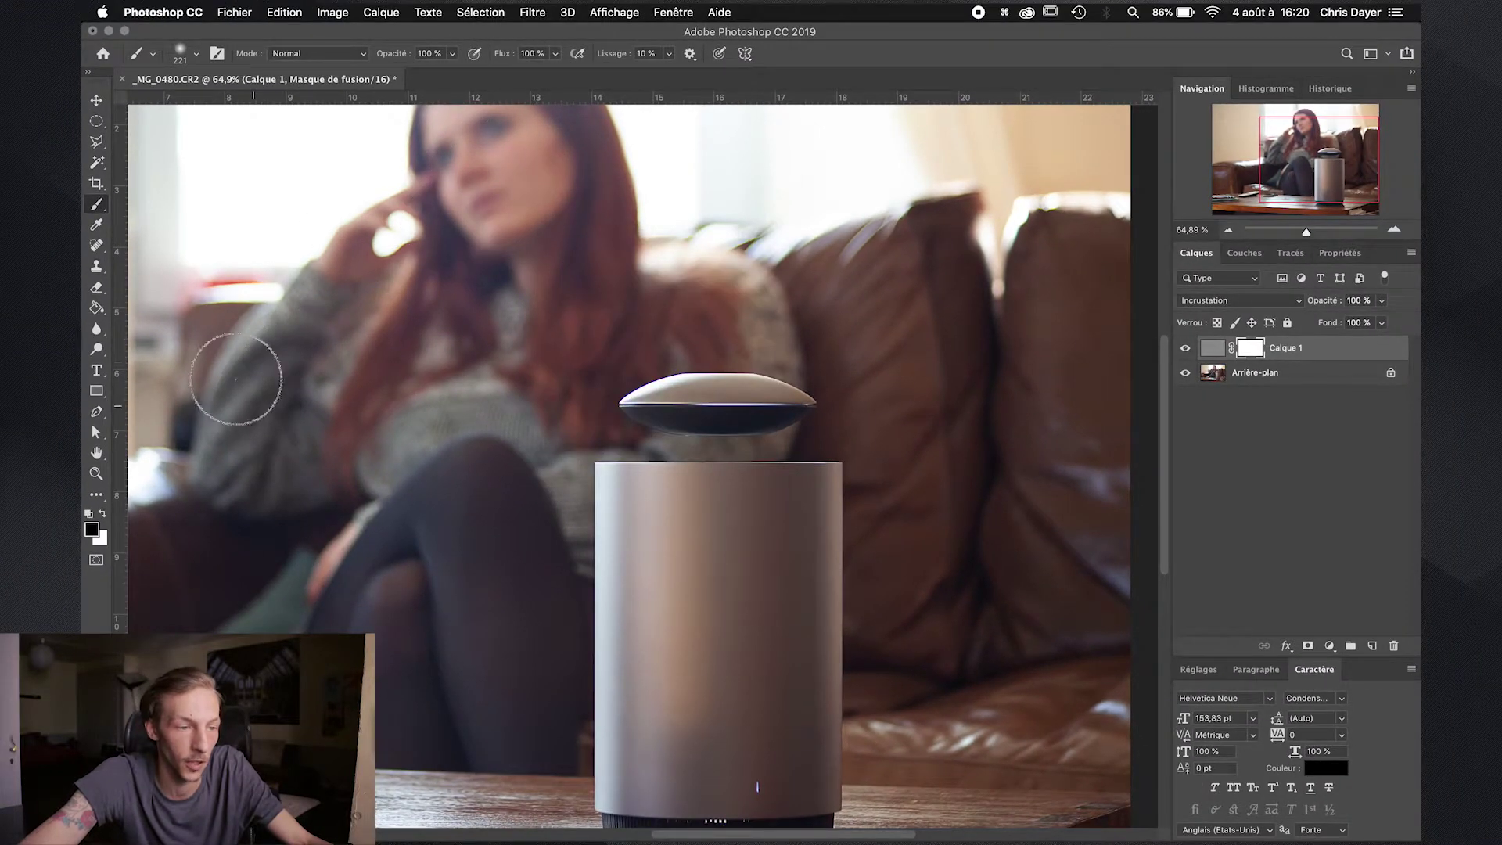
Paint black on Calque 1's mask over the woman, the sofa and the background around the speaker.
{"action": "mouse_move", "coordinate": [444, 321]}
{"action": "left_mouse_down"}
{"action": "mouse_move", "coordinate": [524, 462]}
{"action": "mouse_move", "coordinate": [204, 626]}
{"action": "mouse_move", "coordinate": [314, 268]}
{"action": "mouse_move", "coordinate": [611, 316]}
{"action": "left_mouse_up"}
{"action": "mouse_move", "coordinate": [749, 121]}
{"action": "left_mouse_down"}
{"action": "mouse_move", "coordinate": [1011, 72]}
{"action": "mouse_move", "coordinate": [1074, 527]}
{"action": "mouse_move", "coordinate": [973, 798]}
{"action": "left_mouse_up"}
{"action": "scroll", "coordinate": [1078, 606], "scroll_direction": "down", "scroll_amount": 10}
{"action": "left_click_drag", "start_coordinate": [1077, 606], "coordinate": [700, 596]}
{"action": "scroll", "coordinate": [700, 596], "scroll_direction": "left", "scroll_amount": 10}
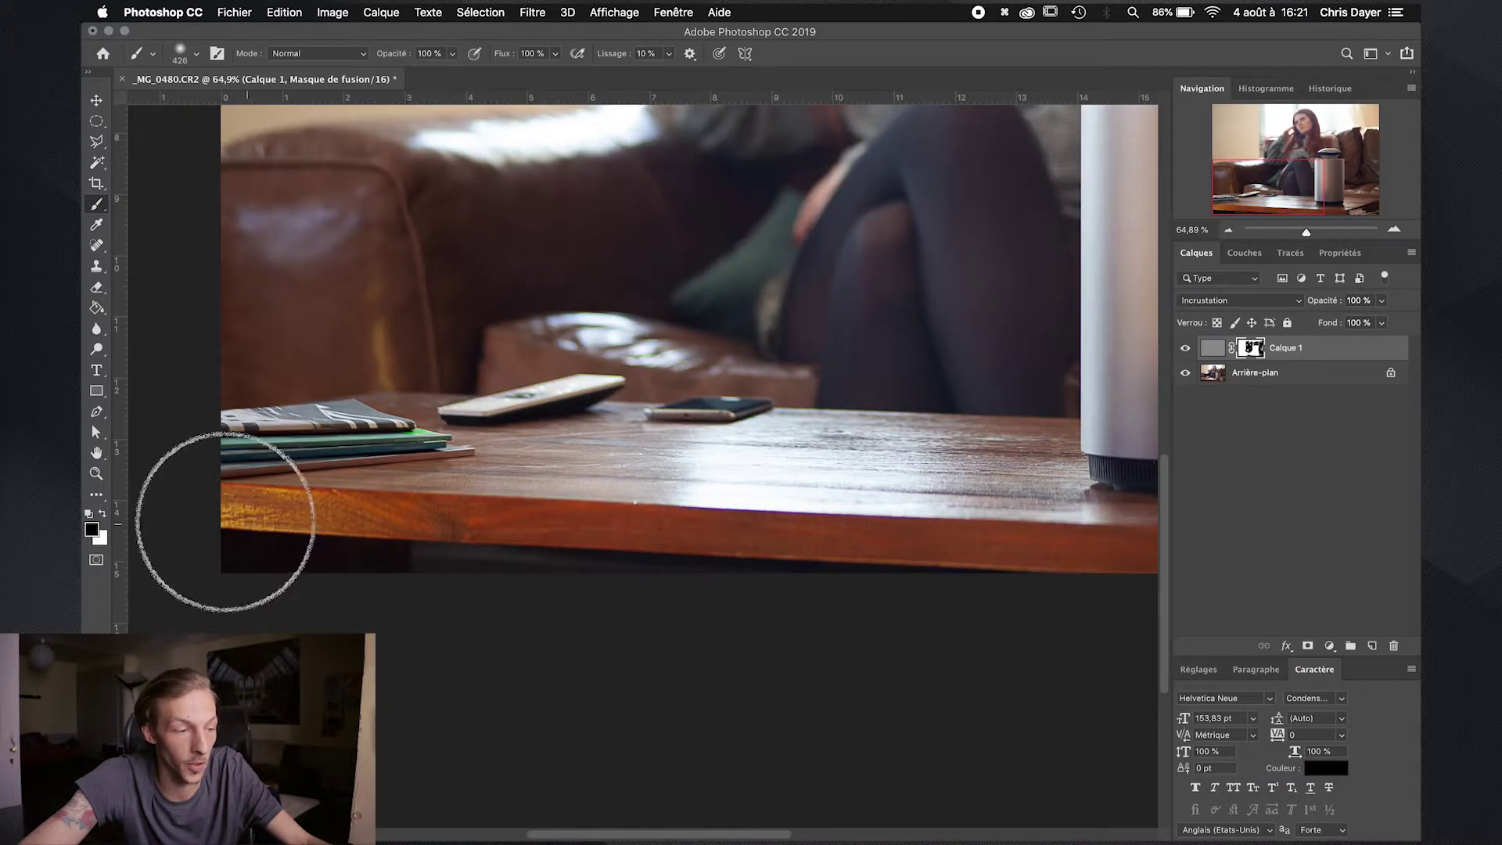
{"action": "scroll", "coordinate": [227, 522], "scroll_direction": "up", "scroll_amount": 10}
{"action": "mouse_move", "coordinate": [516, 485]}
{"action": "left_mouse_down"}
{"action": "mouse_move", "coordinate": [286, 233]}
{"action": "mouse_move", "coordinate": [540, 389]}
{"action": "left_mouse_up"}
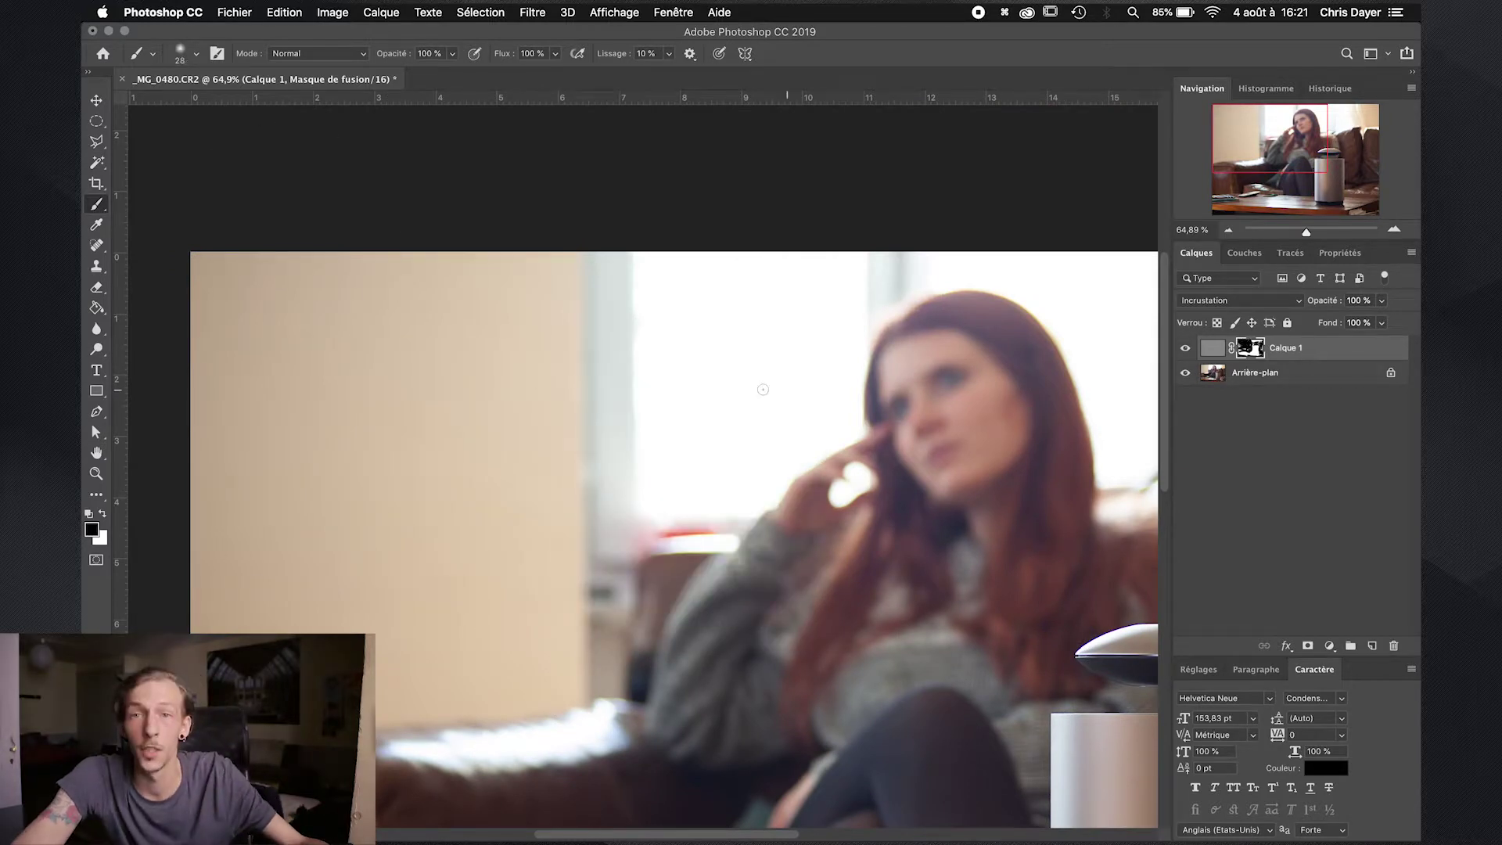
Compare the whole photo with and without the masked Calque 1.
{"action": "scroll", "coordinate": [743, 438], "scroll_direction": "down", "scroll_amount": 5}
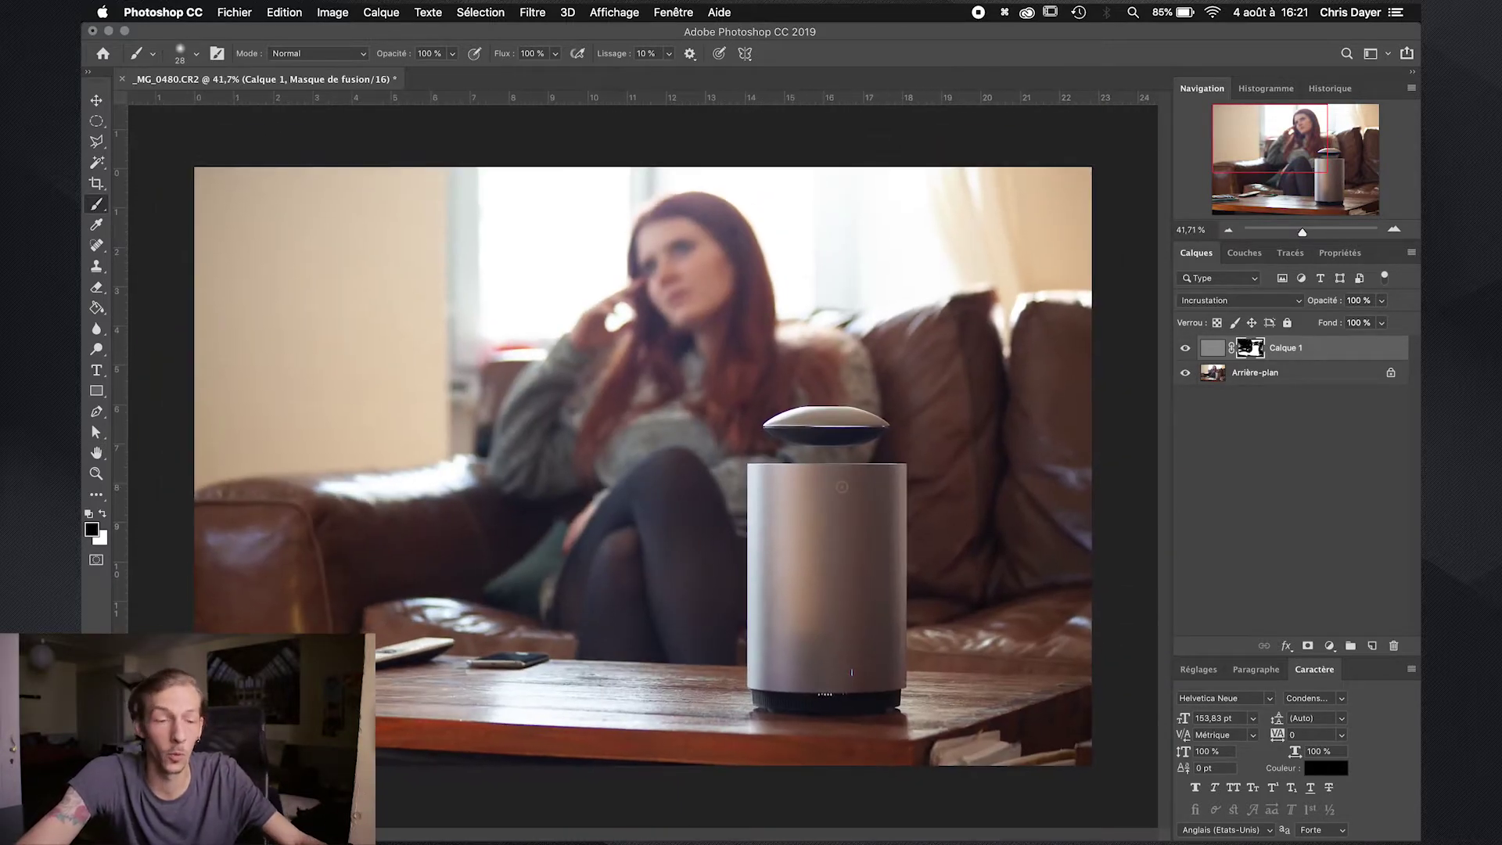
{"action": "left_click", "coordinate": [1189, 349]}
{"action": "left_click", "coordinate": [1189, 350]}
{"action": "left_click", "coordinate": [1189, 350]}
{"action": "left_click", "coordinate": [1188, 350]}
{"action": "left_click", "coordinate": [1189, 349]}
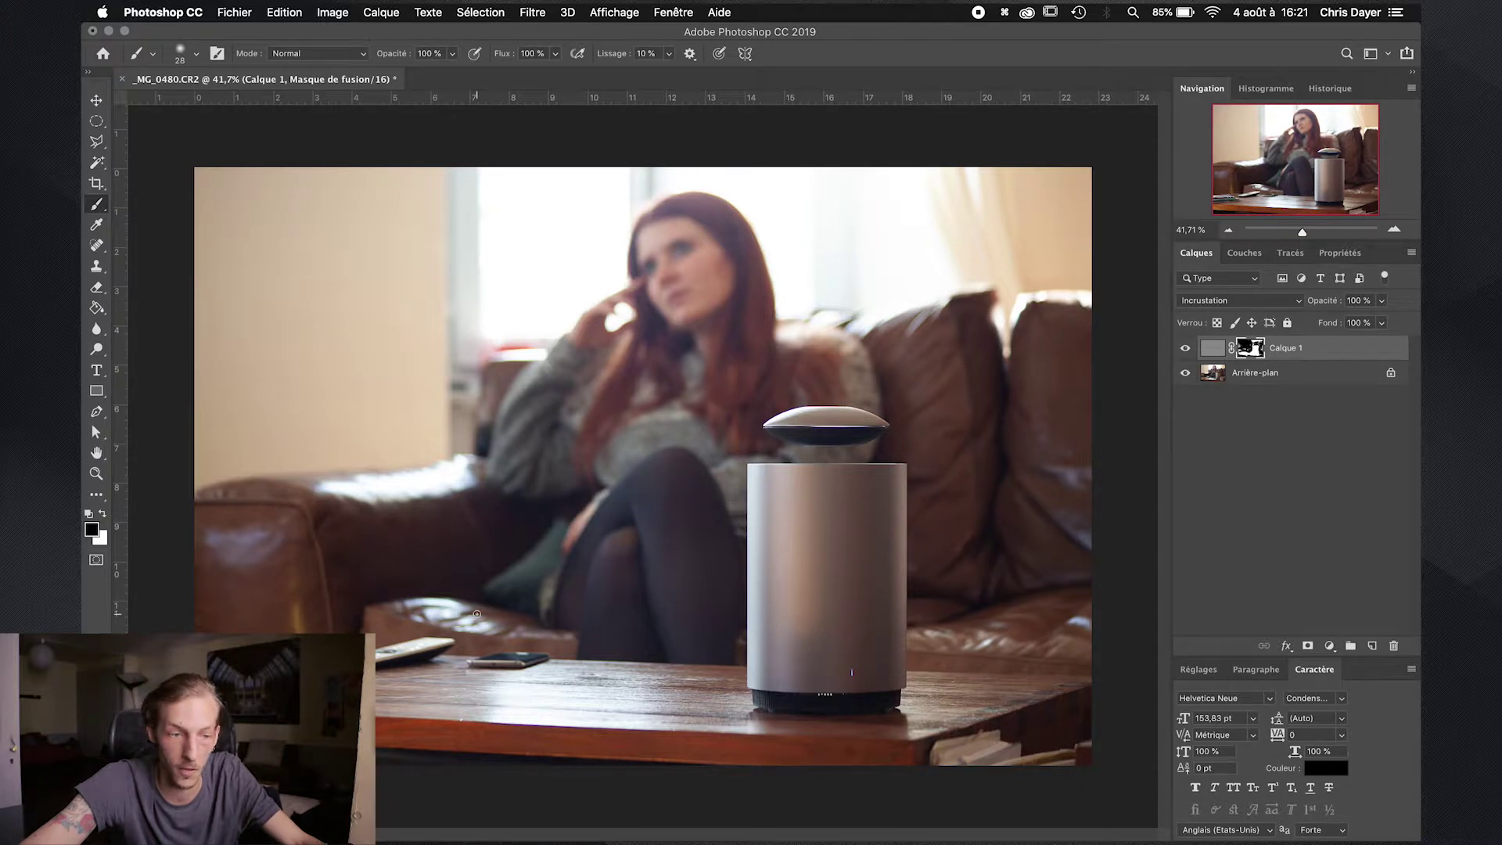
Examine the speaker's base and the tabletop at 100% zoom with Calque 1 shown and hidden.
{"action": "key", "text": "z"}
{"action": "left_click", "coordinate": [503, 53]}
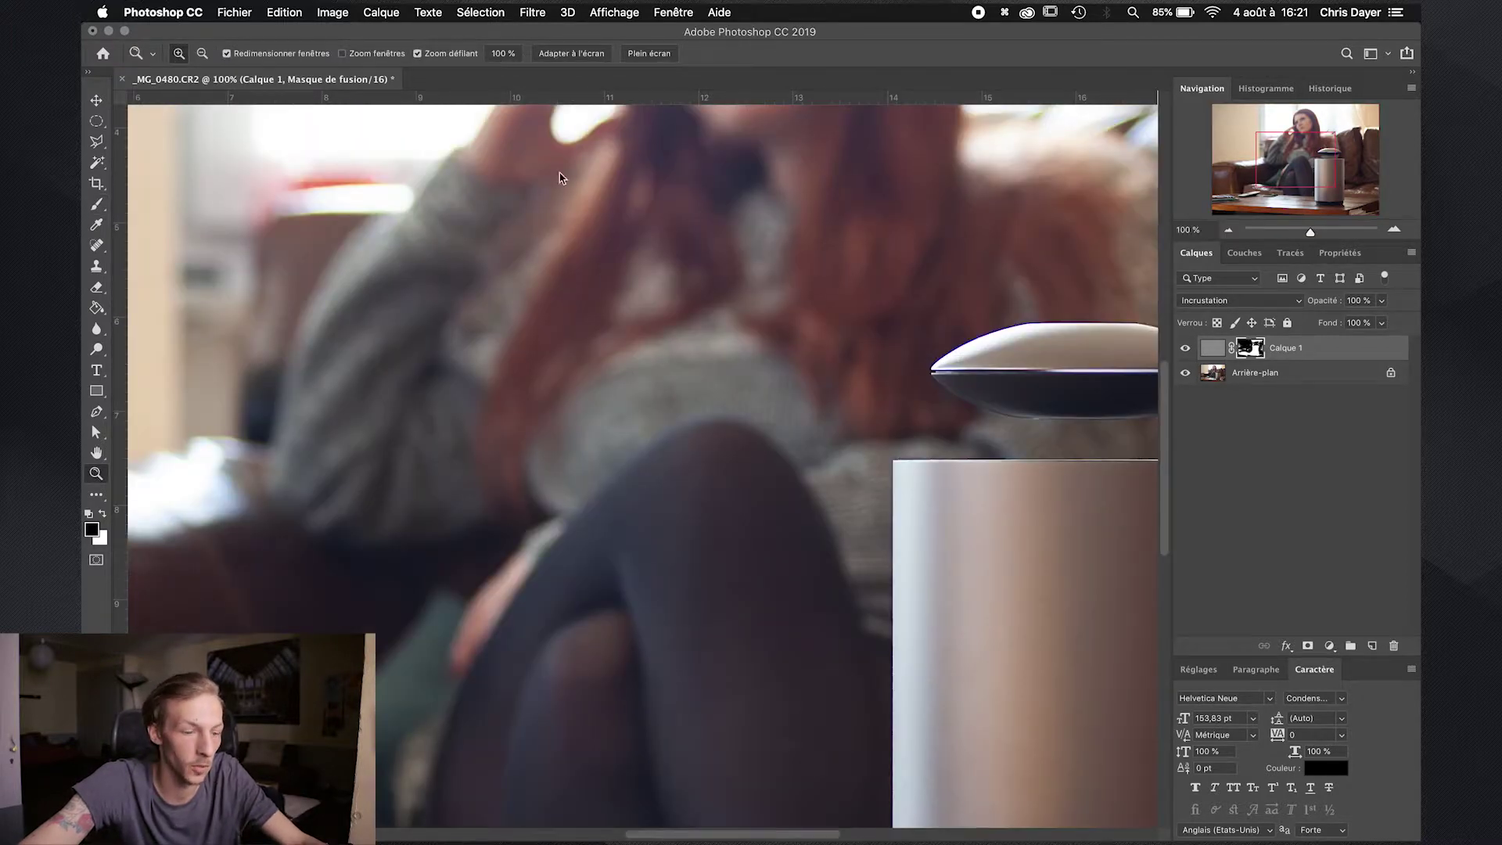
{"action": "scroll", "coordinate": [636, 360], "scroll_direction": "down", "scroll_amount": 8}
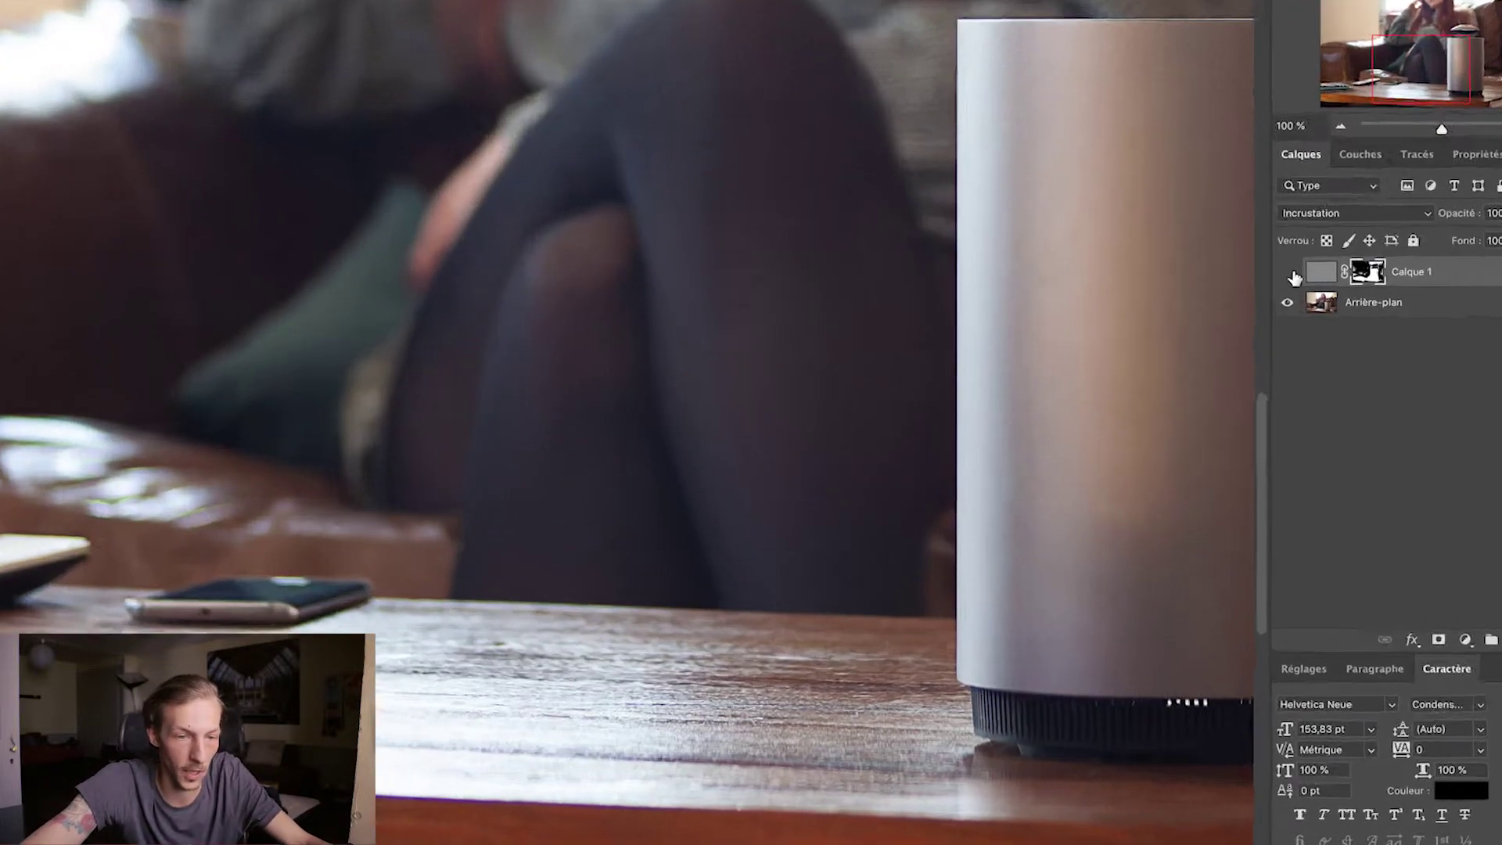
{"action": "left_click", "coordinate": [1188, 349]}
{"action": "left_click", "coordinate": [1188, 350]}
{"action": "left_click", "coordinate": [1189, 350]}
{"action": "left_click", "coordinate": [1399, 194]}
{"action": "left_click", "coordinate": [1399, 194]}
{"action": "left_click", "coordinate": [1399, 194]}
{"action": "left_click", "coordinate": [1399, 194]}
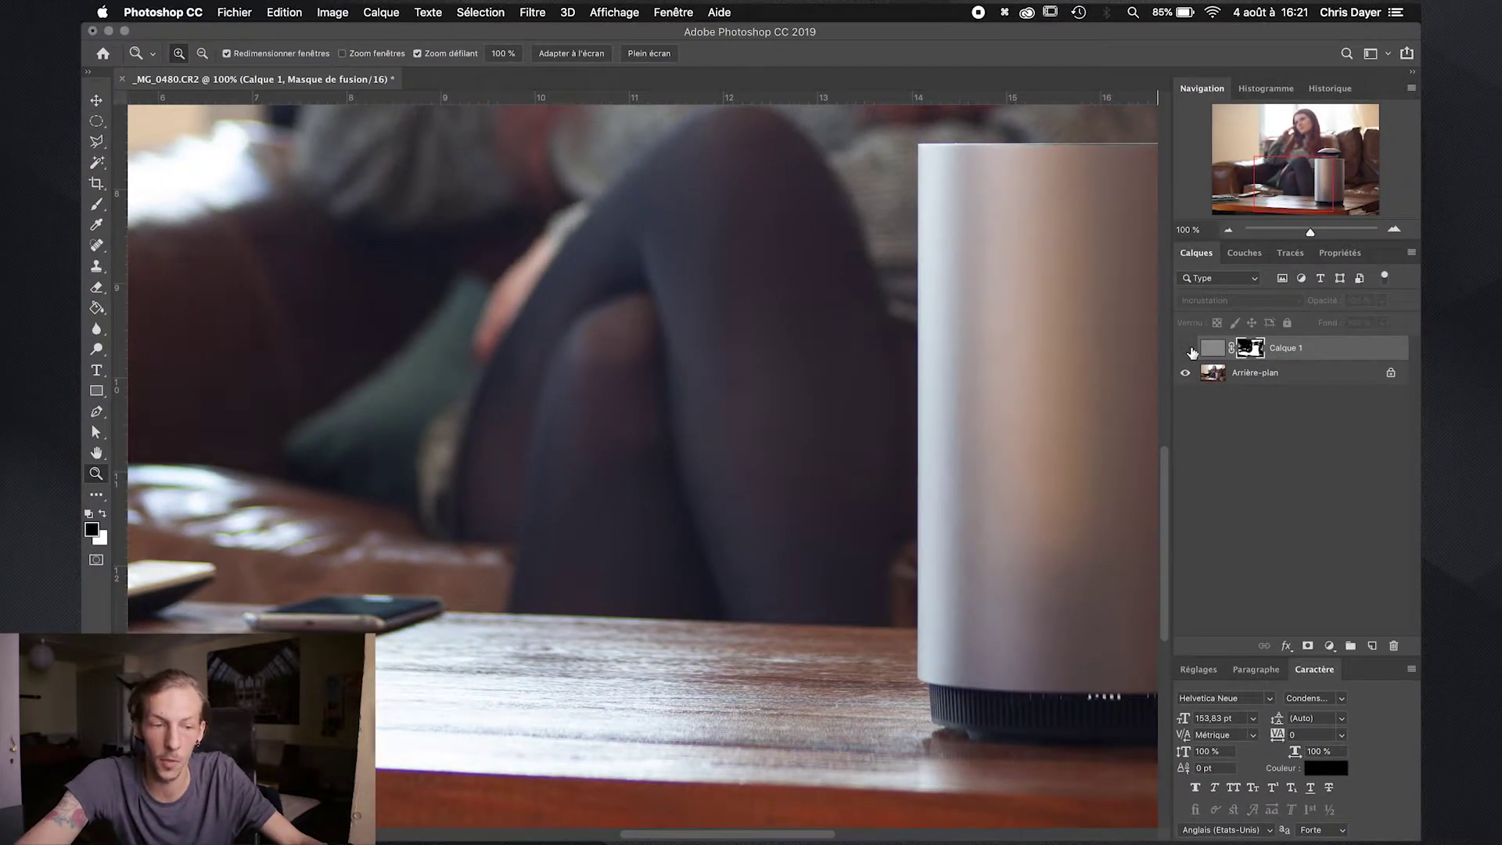
{"action": "scroll", "coordinate": [801, 480], "scroll_direction": "down", "scroll_amount": 5}
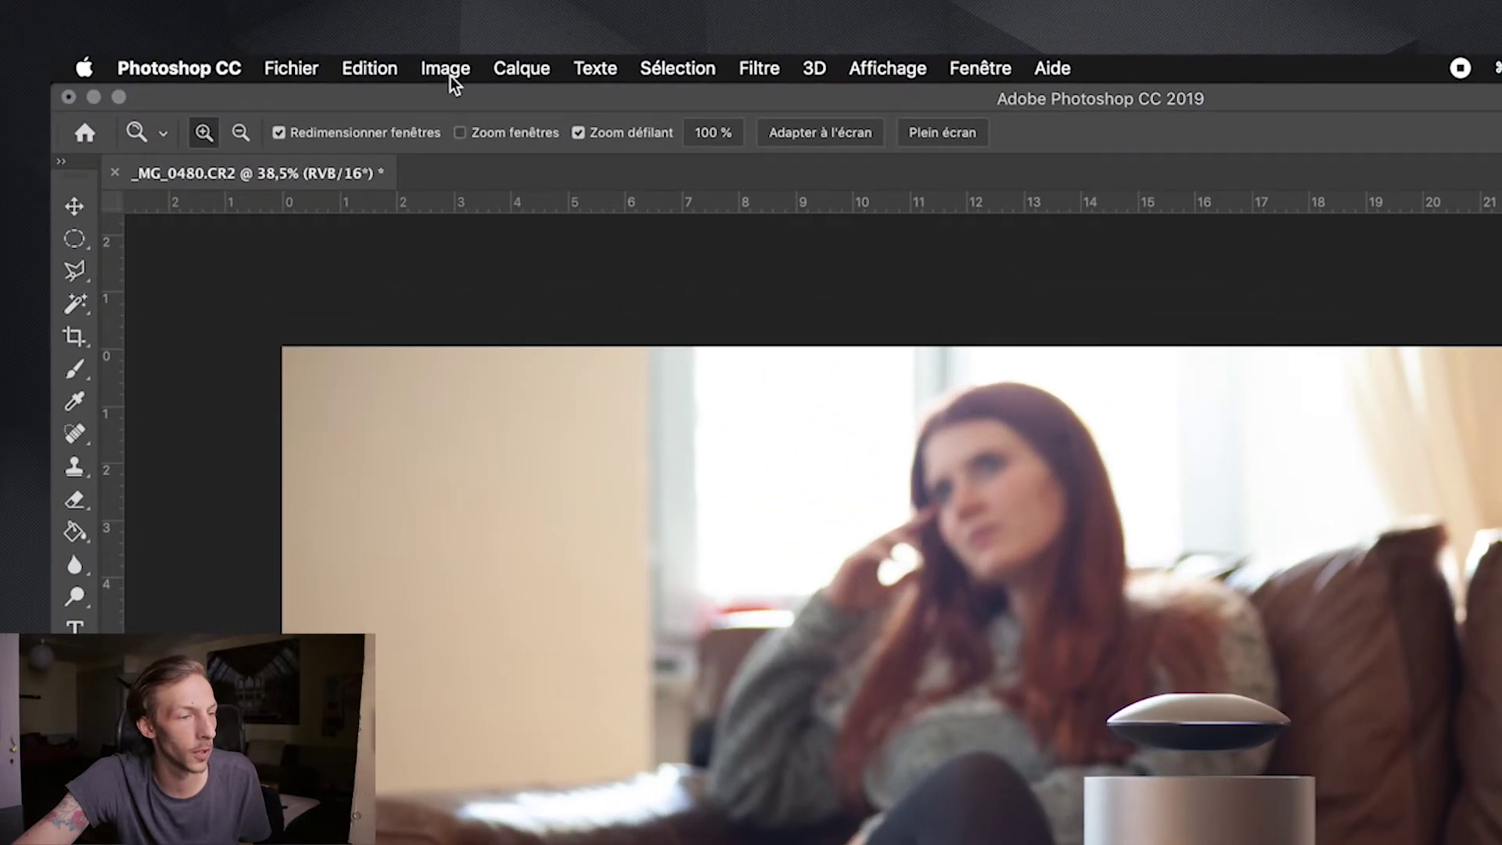
Convert the image to Couleurs Lab mode and duplicate the Arrière-plan layer.
{"action": "left_click", "coordinate": [335, 18]}
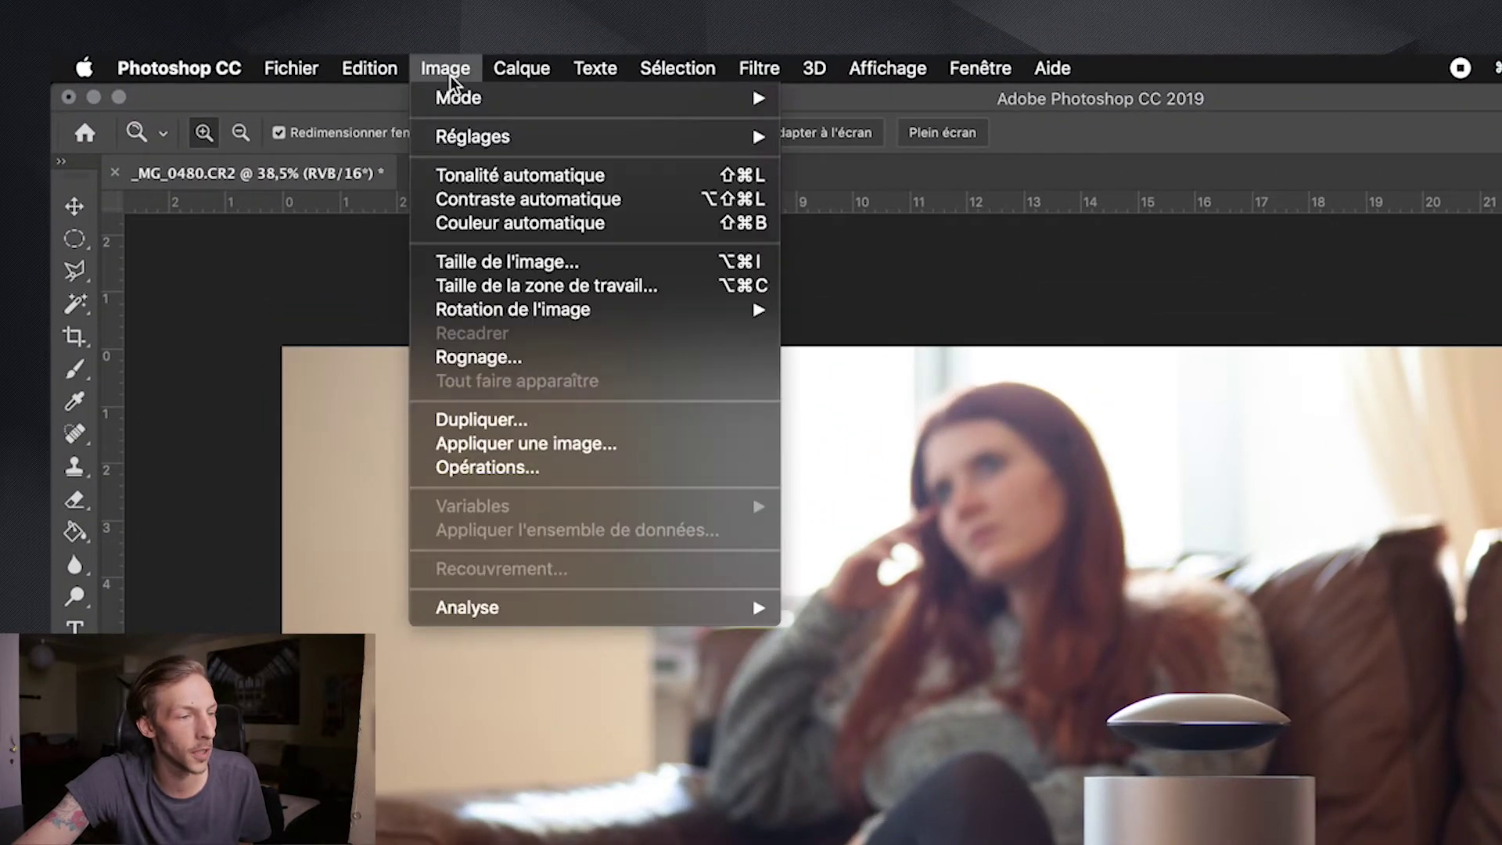
{"action": "mouse_move", "coordinate": [458, 100]}
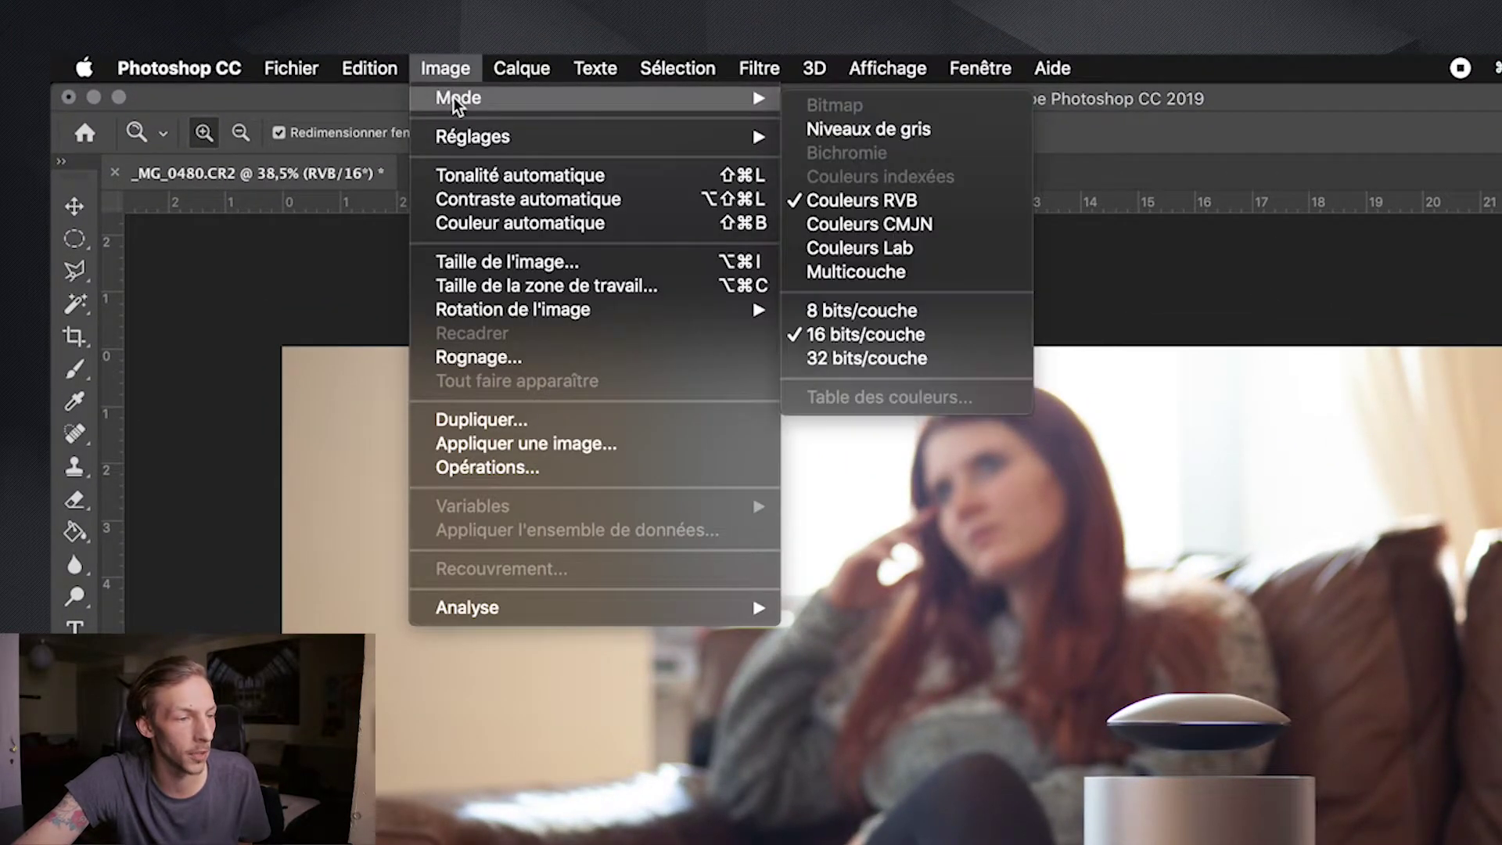
{"action": "left_click", "coordinate": [912, 257]}
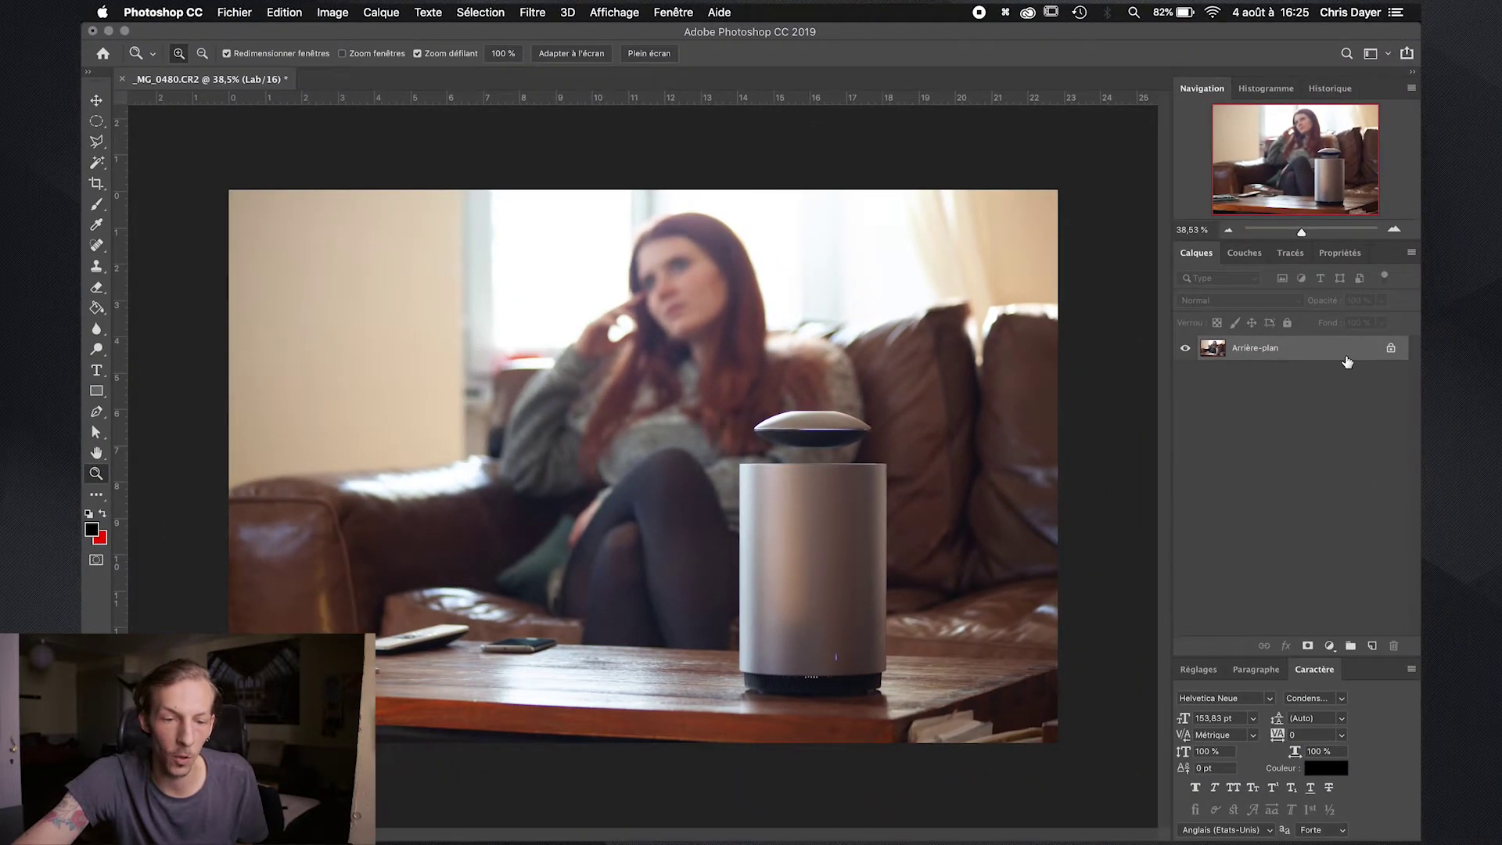
{"action": "left_click_drag", "start_coordinate": [1346, 362], "coordinate": [1373, 650]}
{"action": "key", "text": "super+j"}
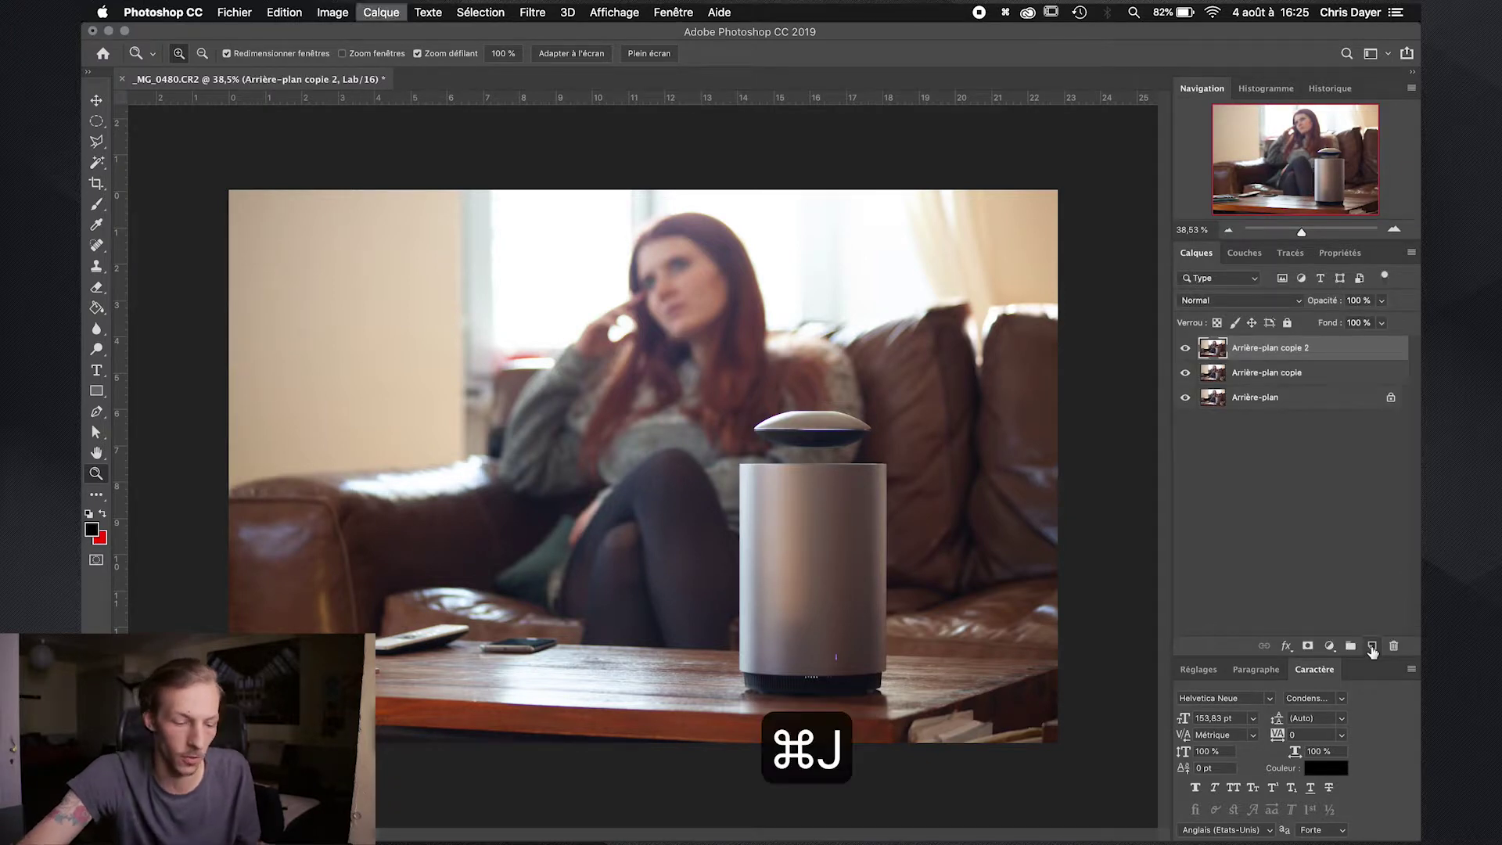
{"action": "left_click", "coordinate": [1394, 646]}
{"action": "key", "text": "Return"}
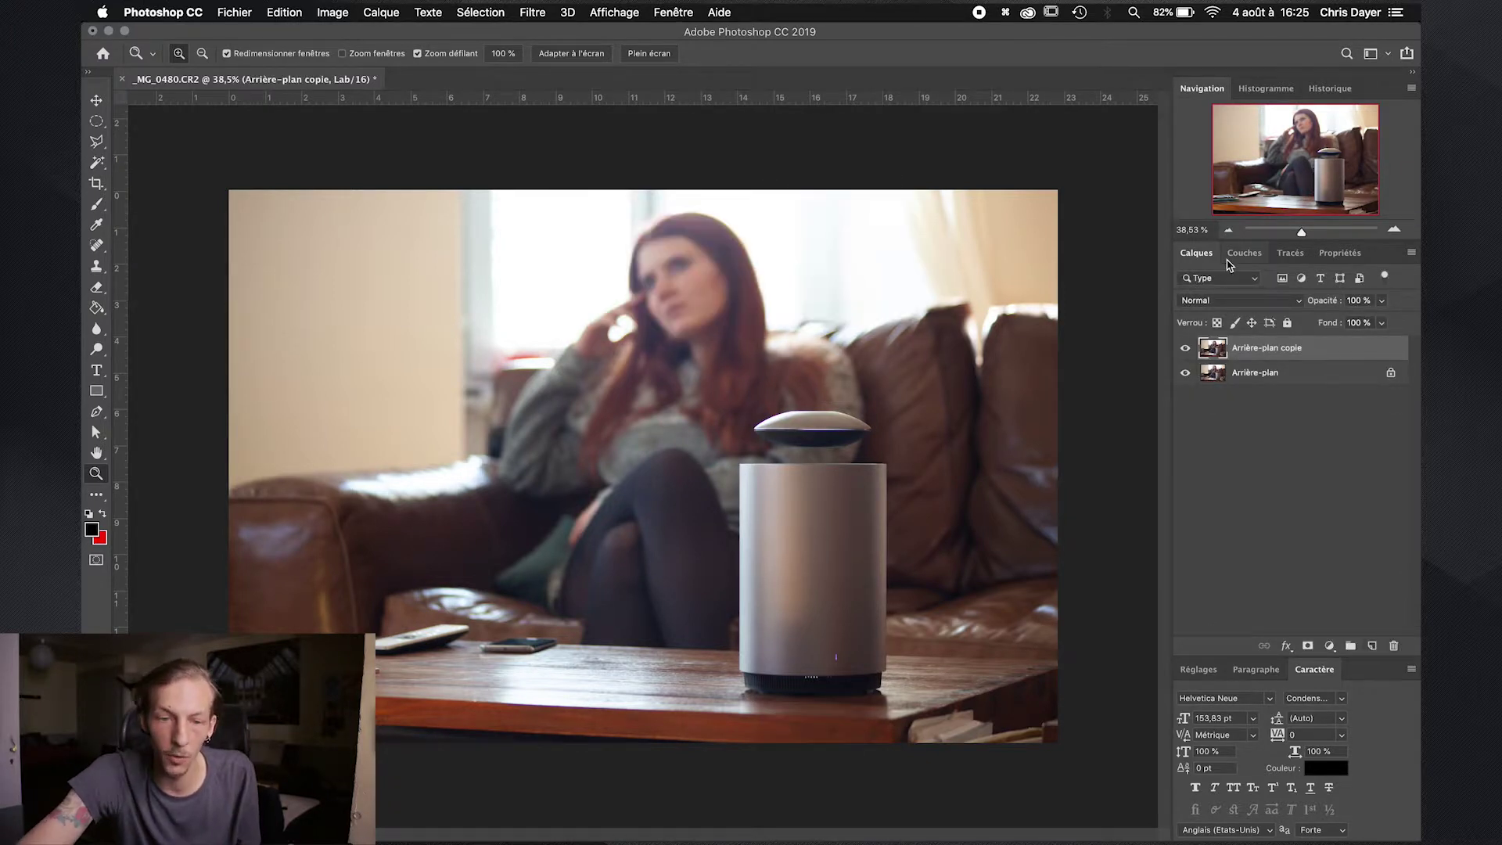
Isolate the Luminosité channel of Arrière-plan copie and open the Accentuation filter with its preview on the upper-left corner of the speaker's cylinder.
{"action": "left_click", "coordinate": [1244, 252]}
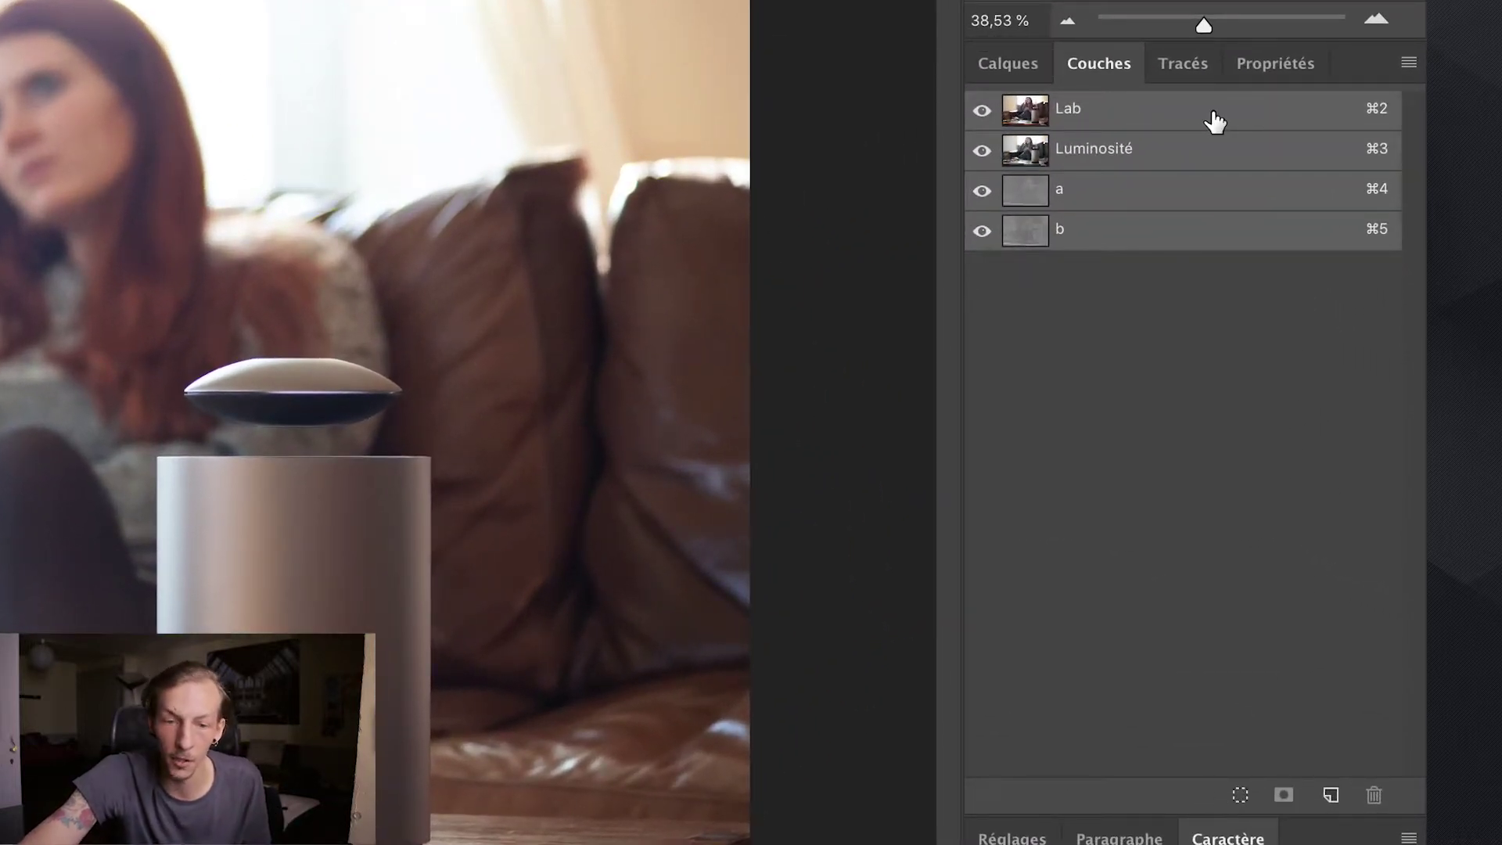
{"action": "left_click", "coordinate": [1116, 169]}
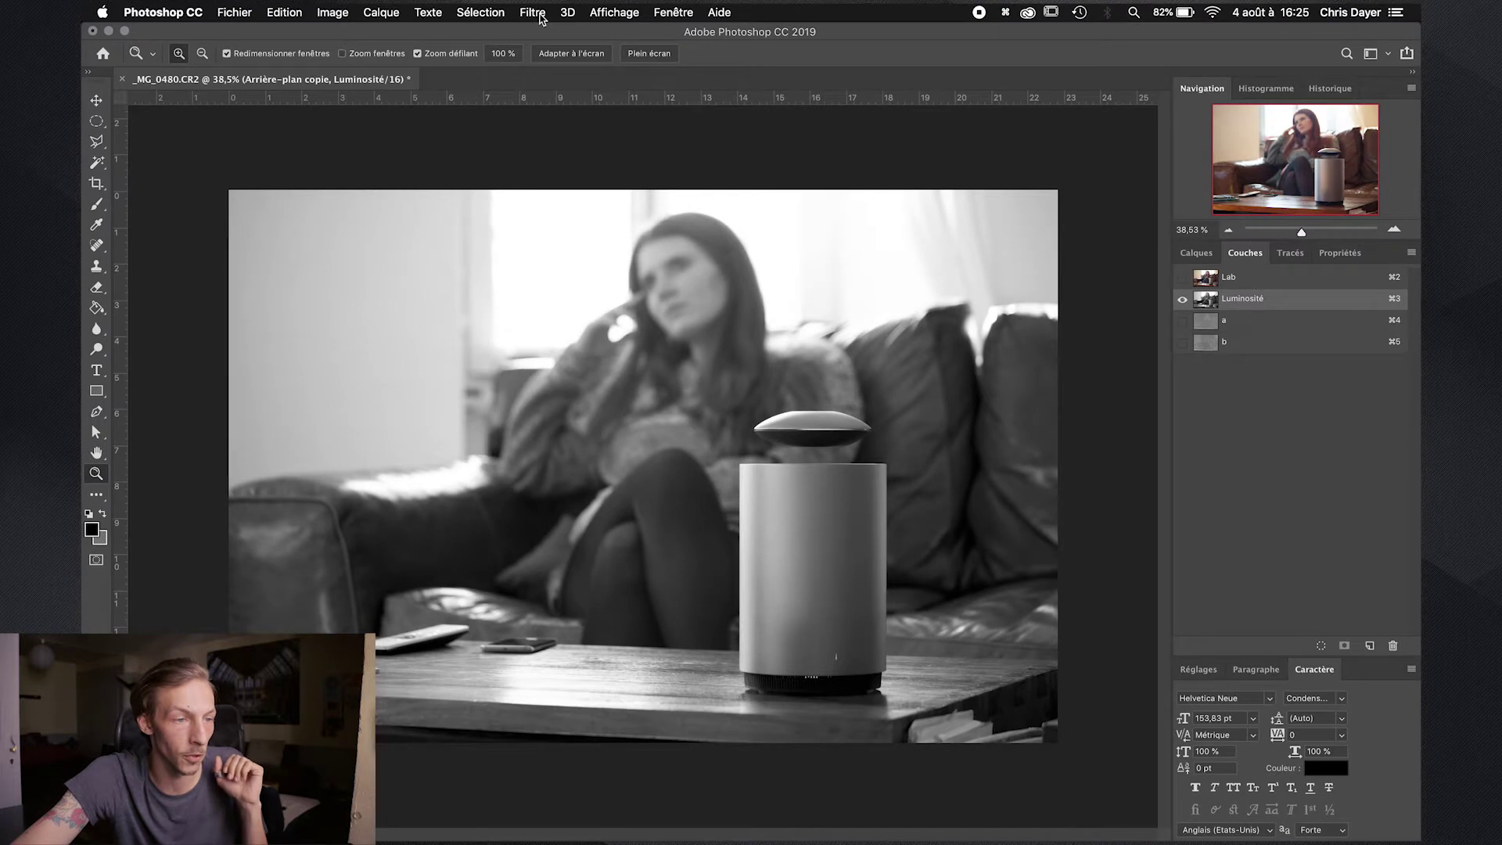
{"action": "left_click", "coordinate": [538, 14]}
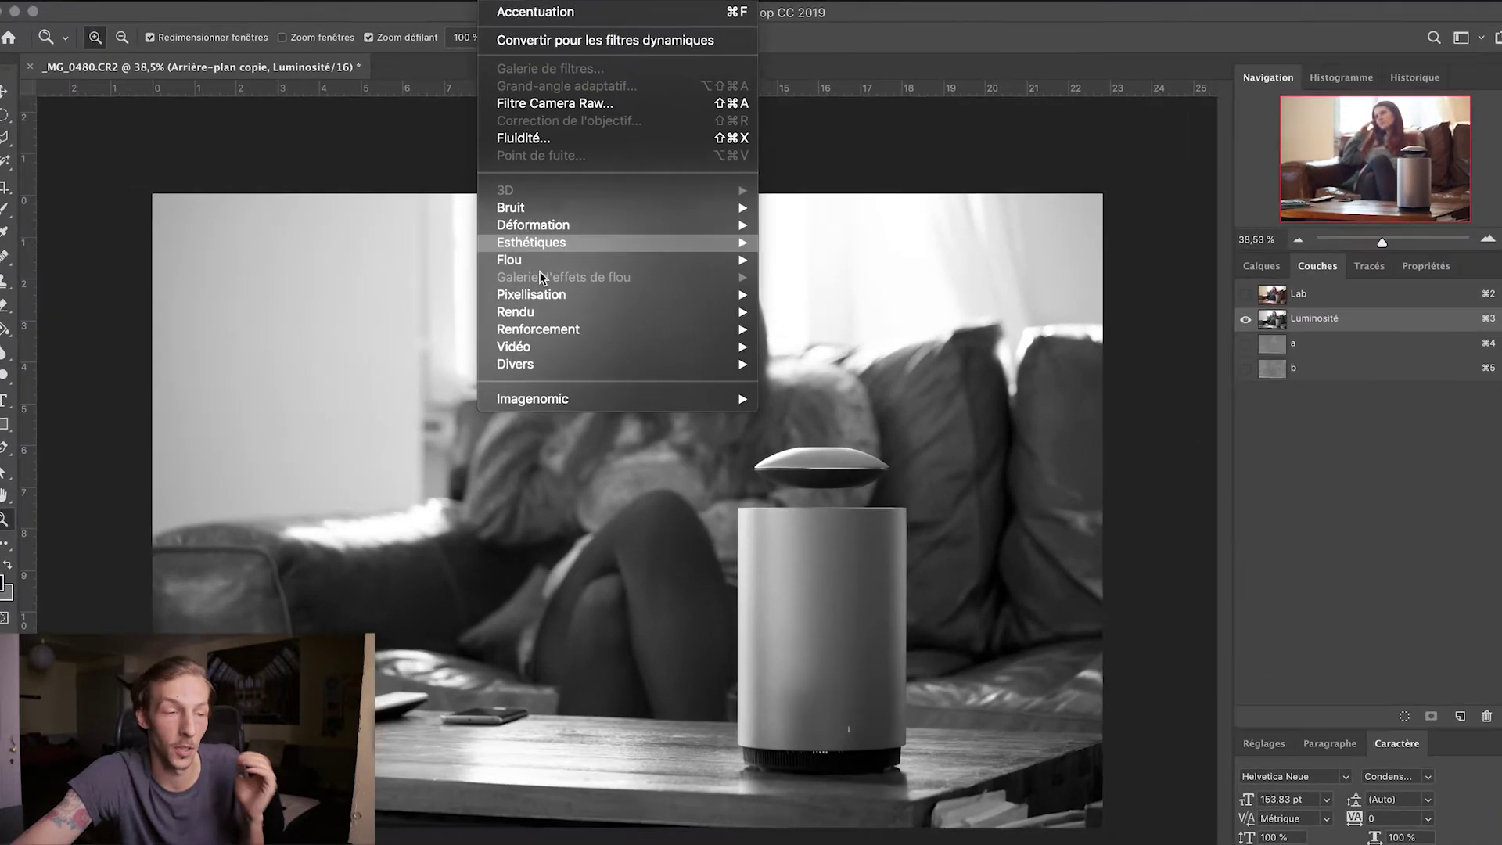
{"action": "mouse_move", "coordinate": [568, 312]}
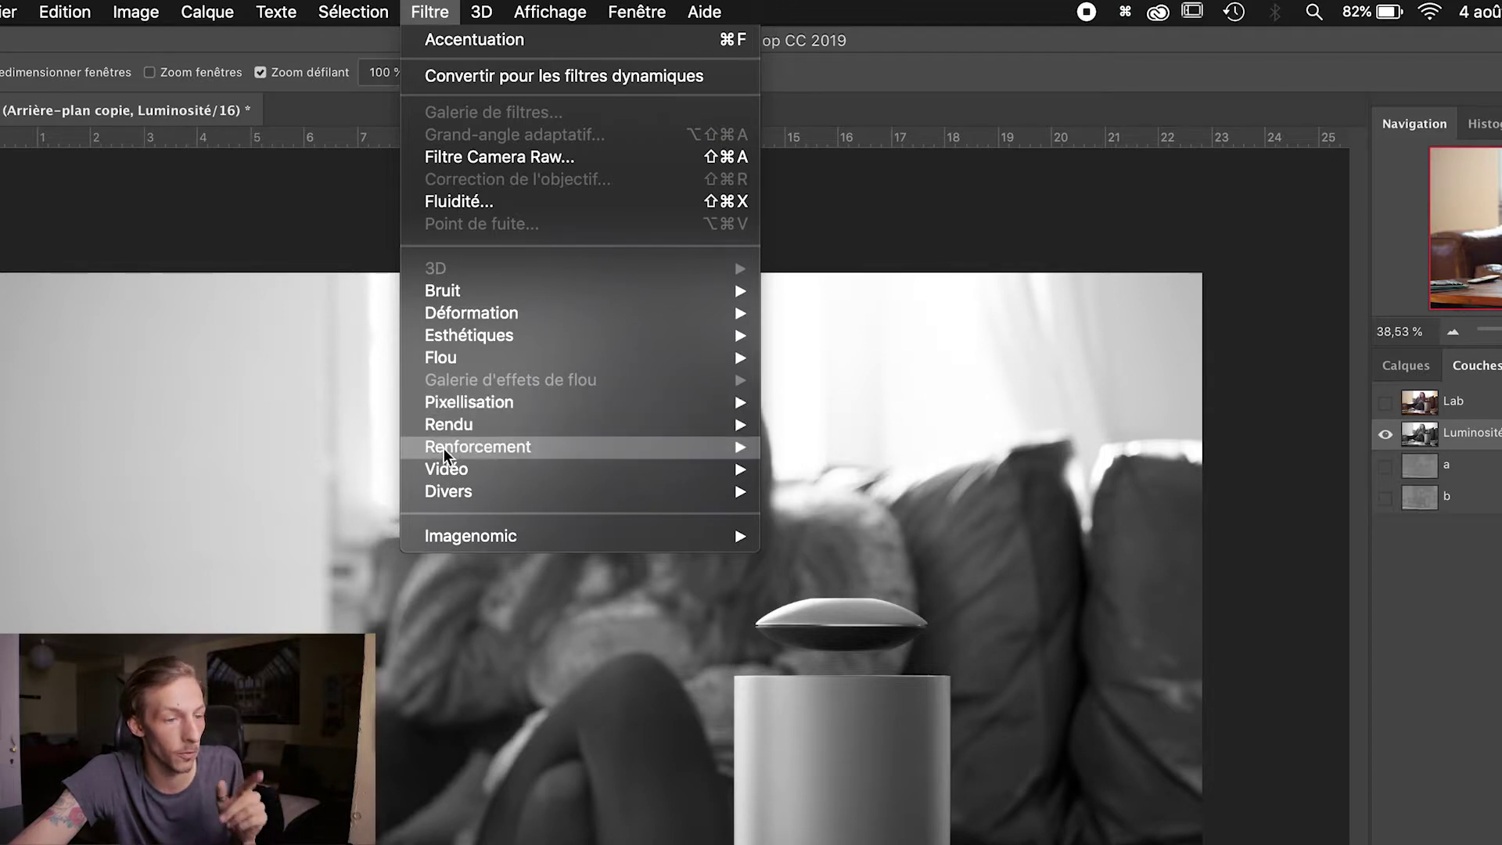
{"action": "mouse_move", "coordinate": [581, 447]}
{"action": "left_click", "coordinate": [959, 454]}
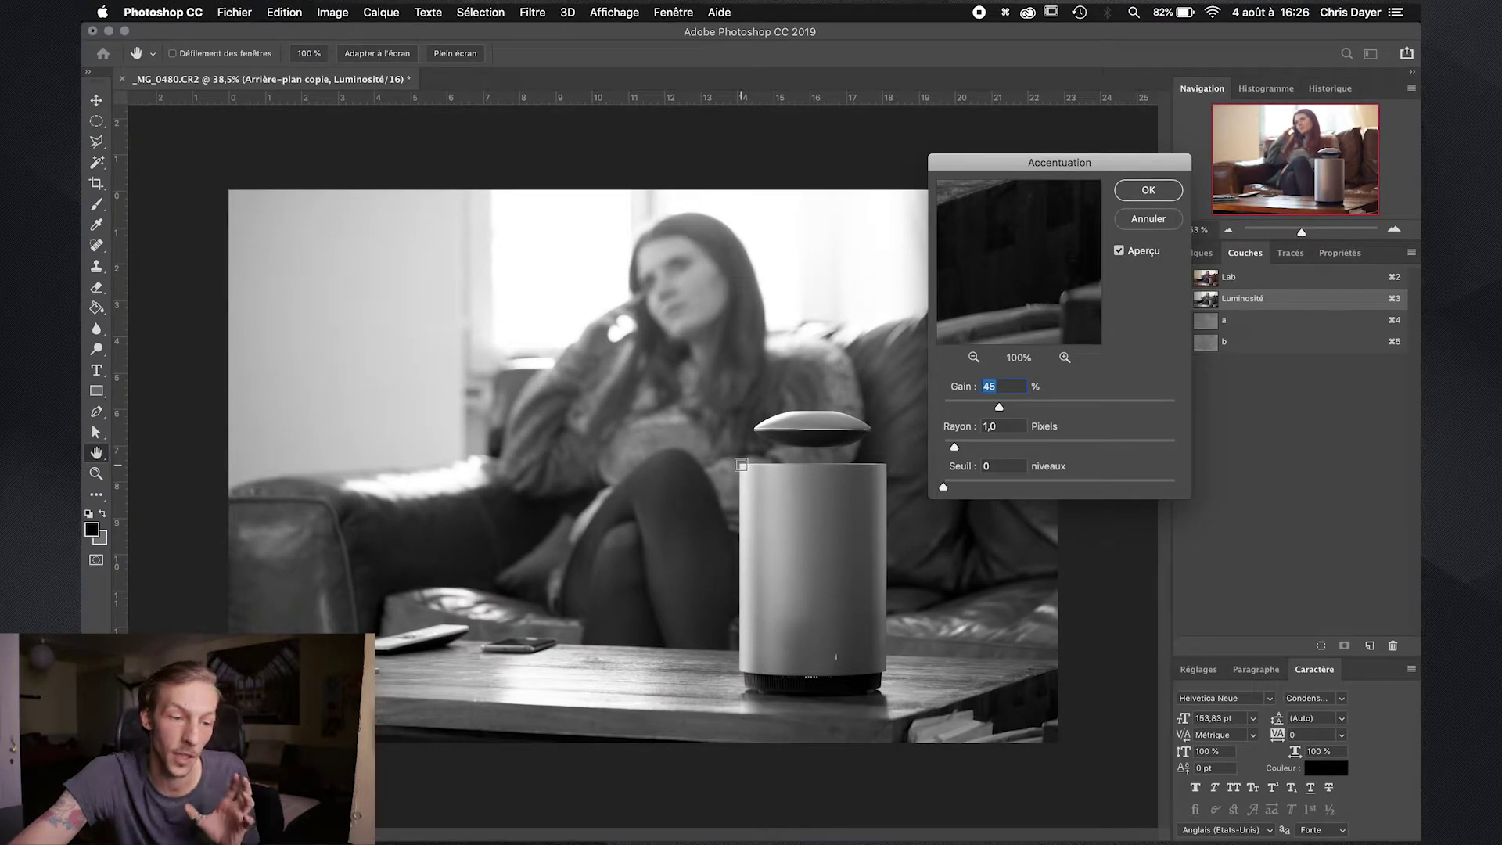
{"action": "left_click", "coordinate": [741, 465]}
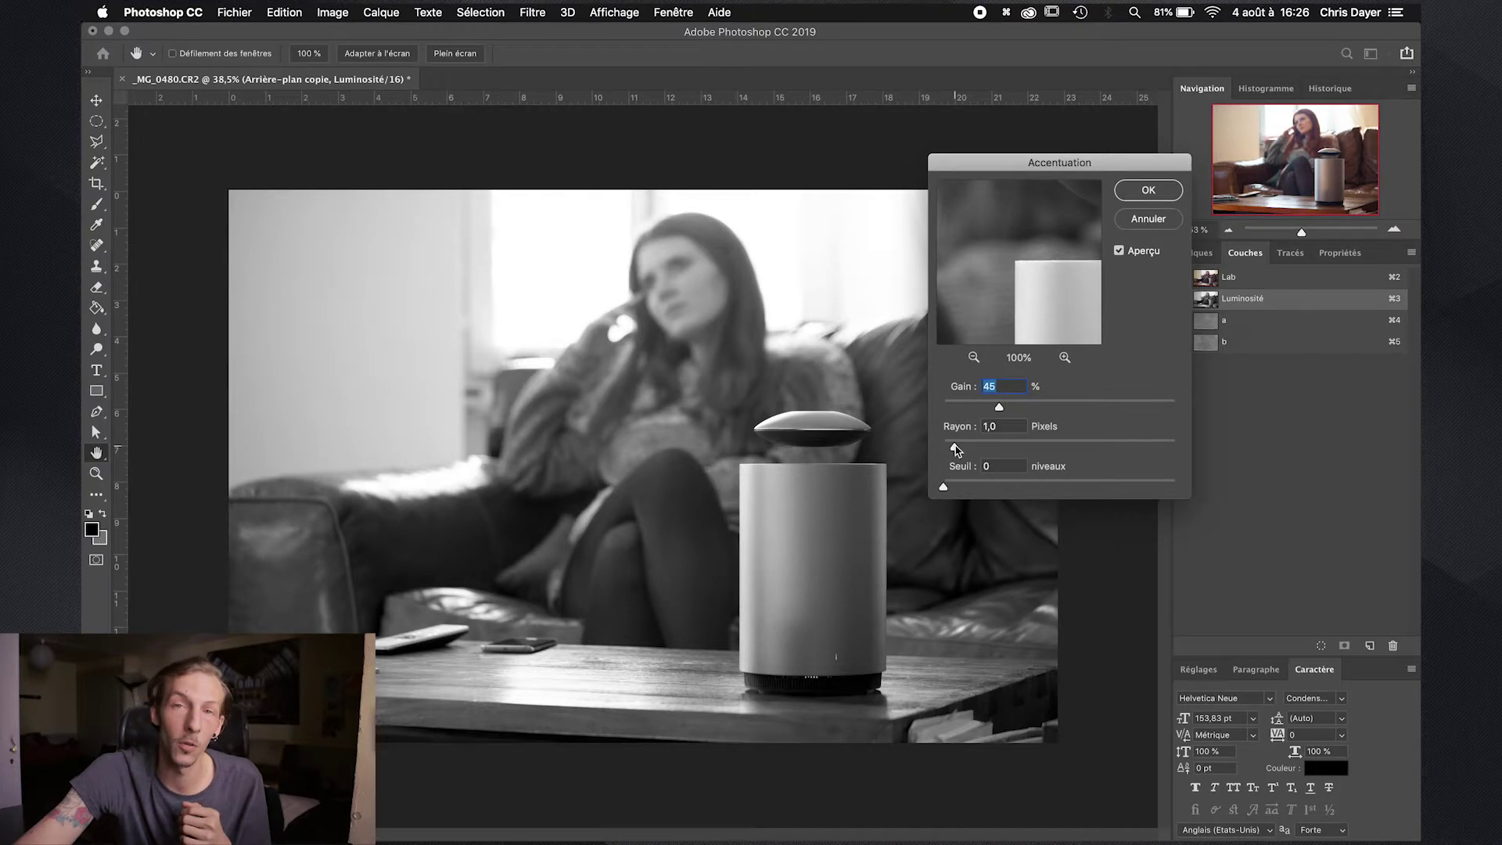
Try Accentuation on the speaker's edge with a Gain of 500 % and a Rayon of 1,2 and 1,0 pixels.
{"action": "left_click_drag", "start_coordinate": [955, 448], "coordinate": [959, 449]}
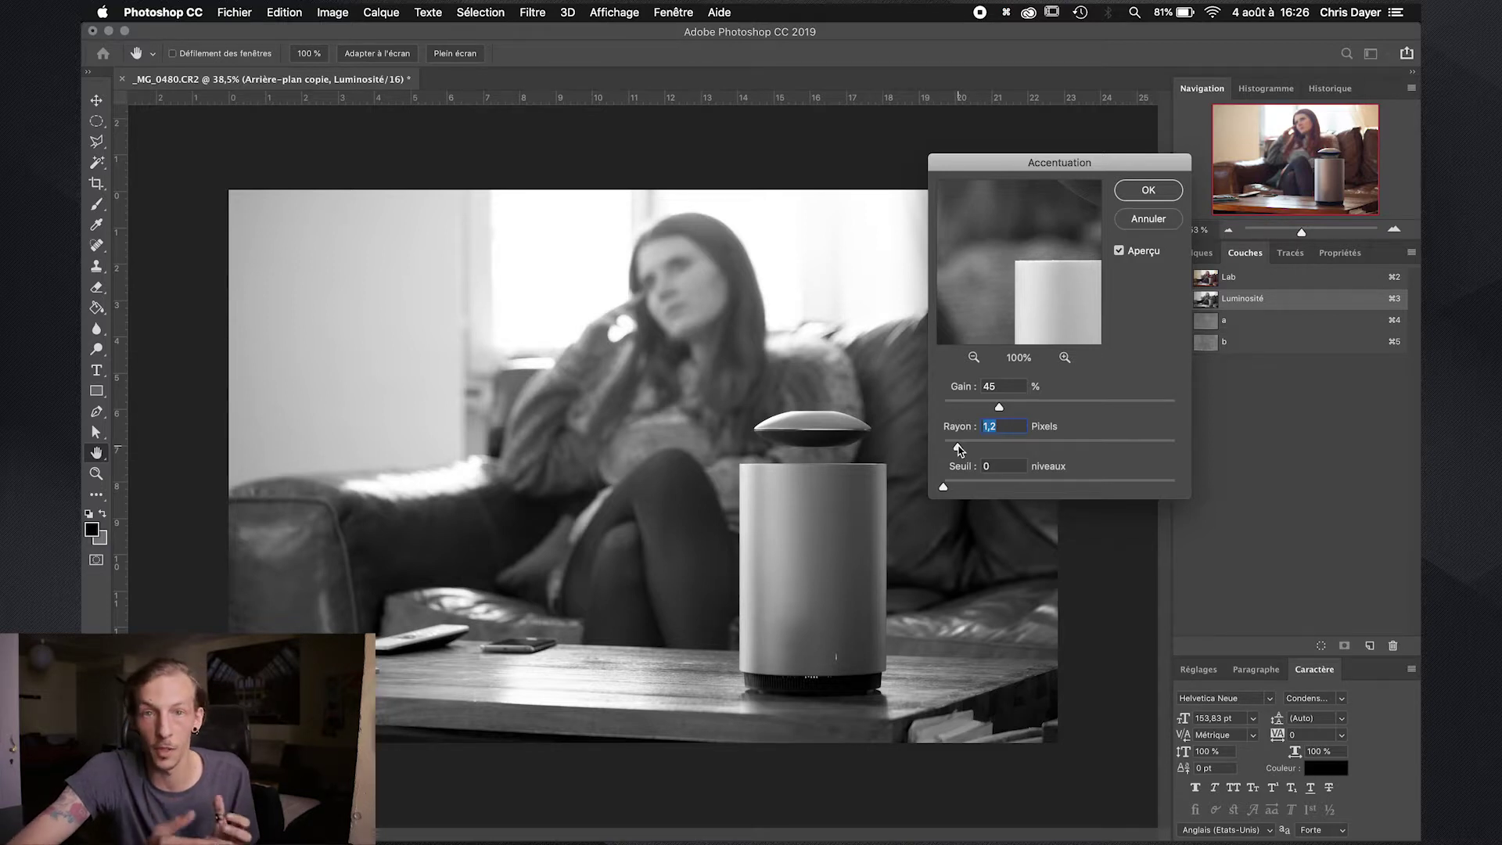
{"action": "left_click_drag", "start_coordinate": [1000, 405], "coordinate": [1183, 417]}
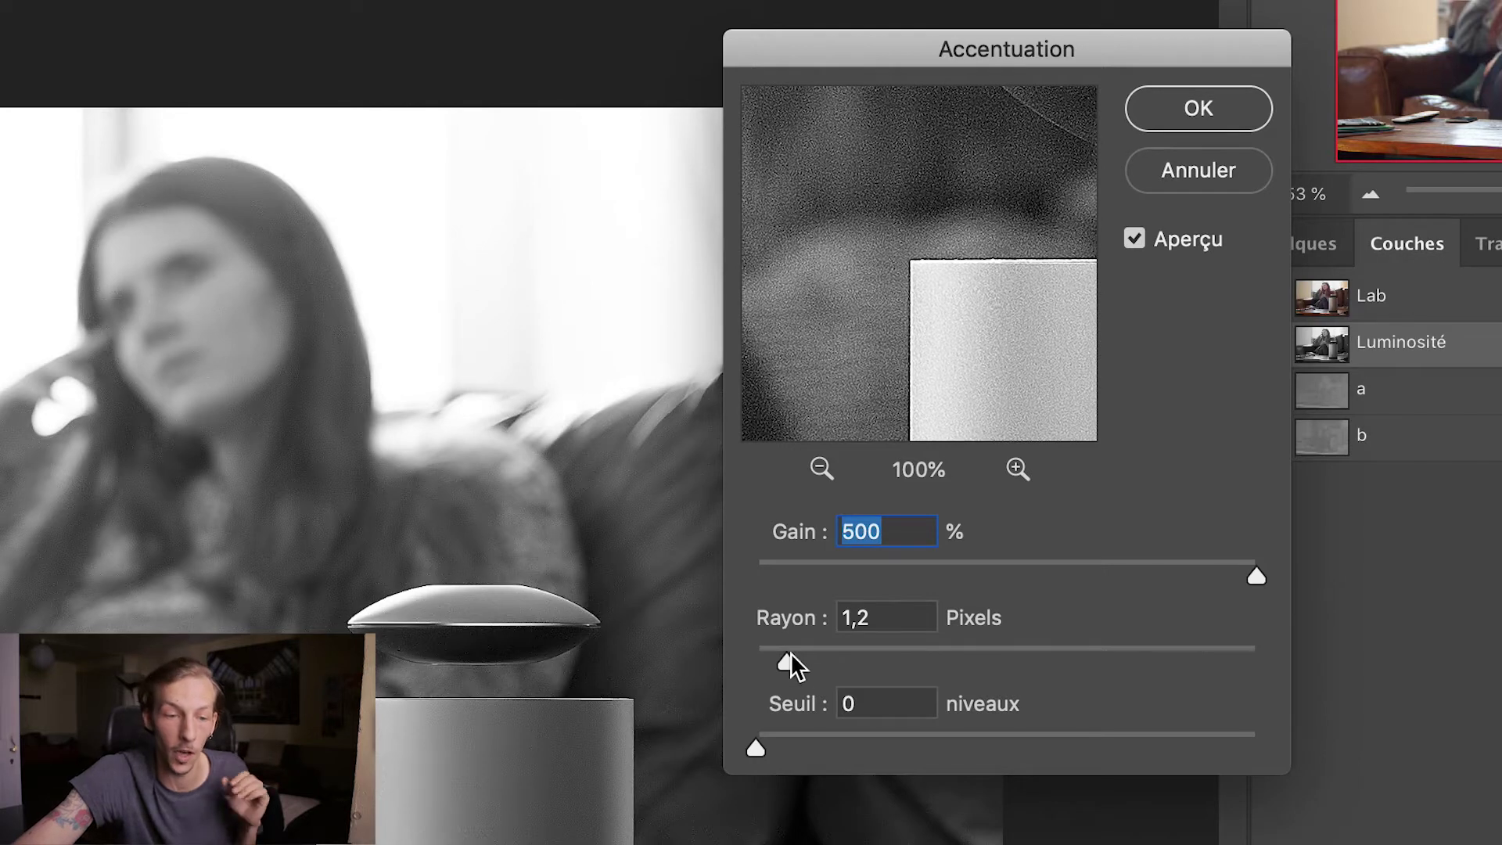
{"action": "mouse_move", "coordinate": [787, 663]}
{"action": "left_mouse_down"}
{"action": "mouse_move", "coordinate": [800, 664]}
{"action": "mouse_move", "coordinate": [780, 663]}
{"action": "left_mouse_up"}
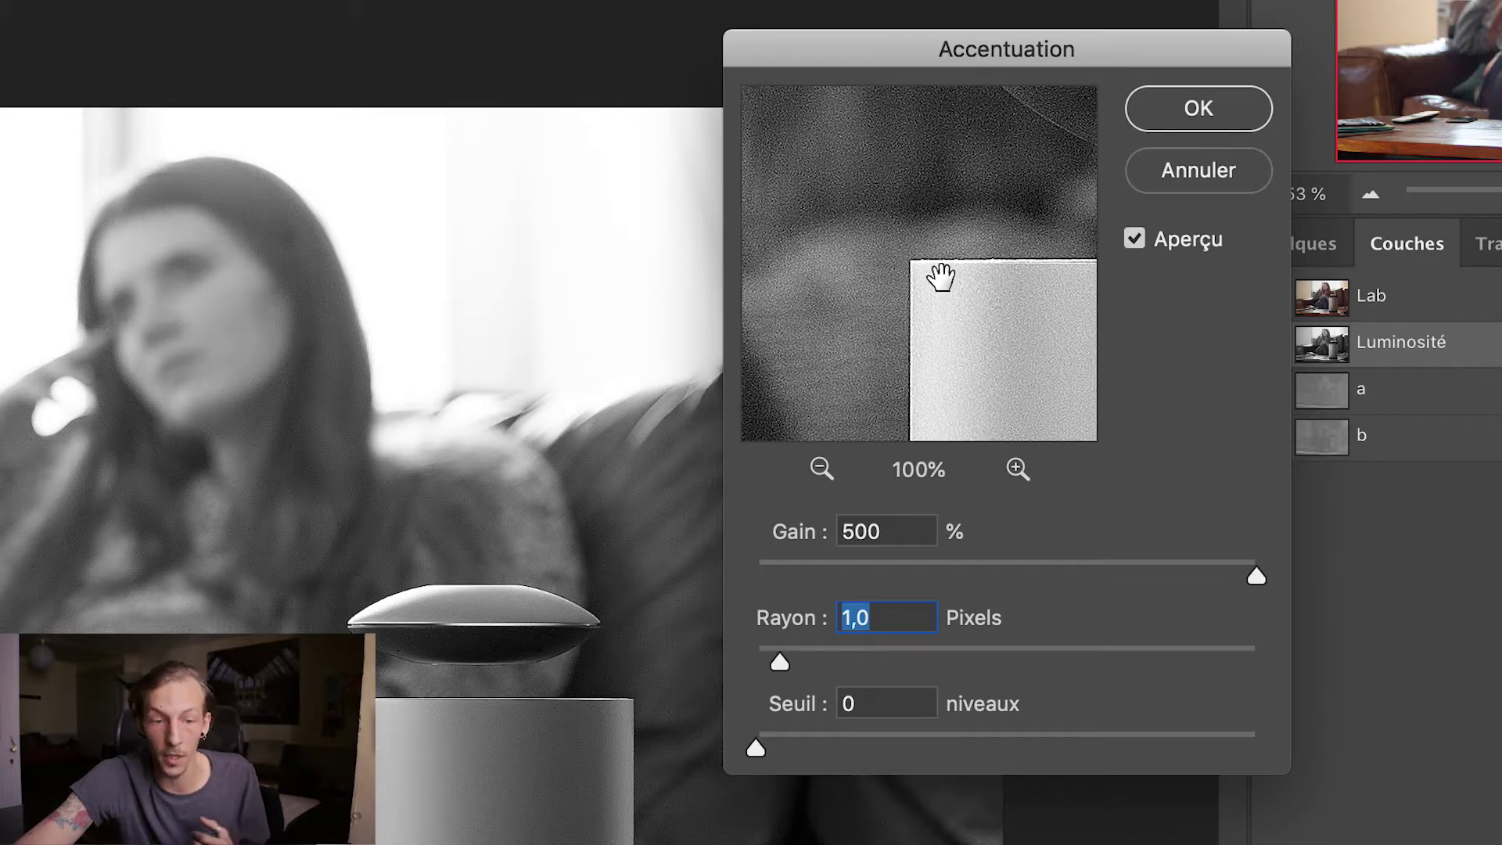
{"action": "mouse_move", "coordinate": [821, 187]}
{"action": "left_mouse_down"}
{"action": "mouse_move", "coordinate": [832, 215]}
{"action": "mouse_move", "coordinate": [818, 181]}
{"action": "left_mouse_up"}
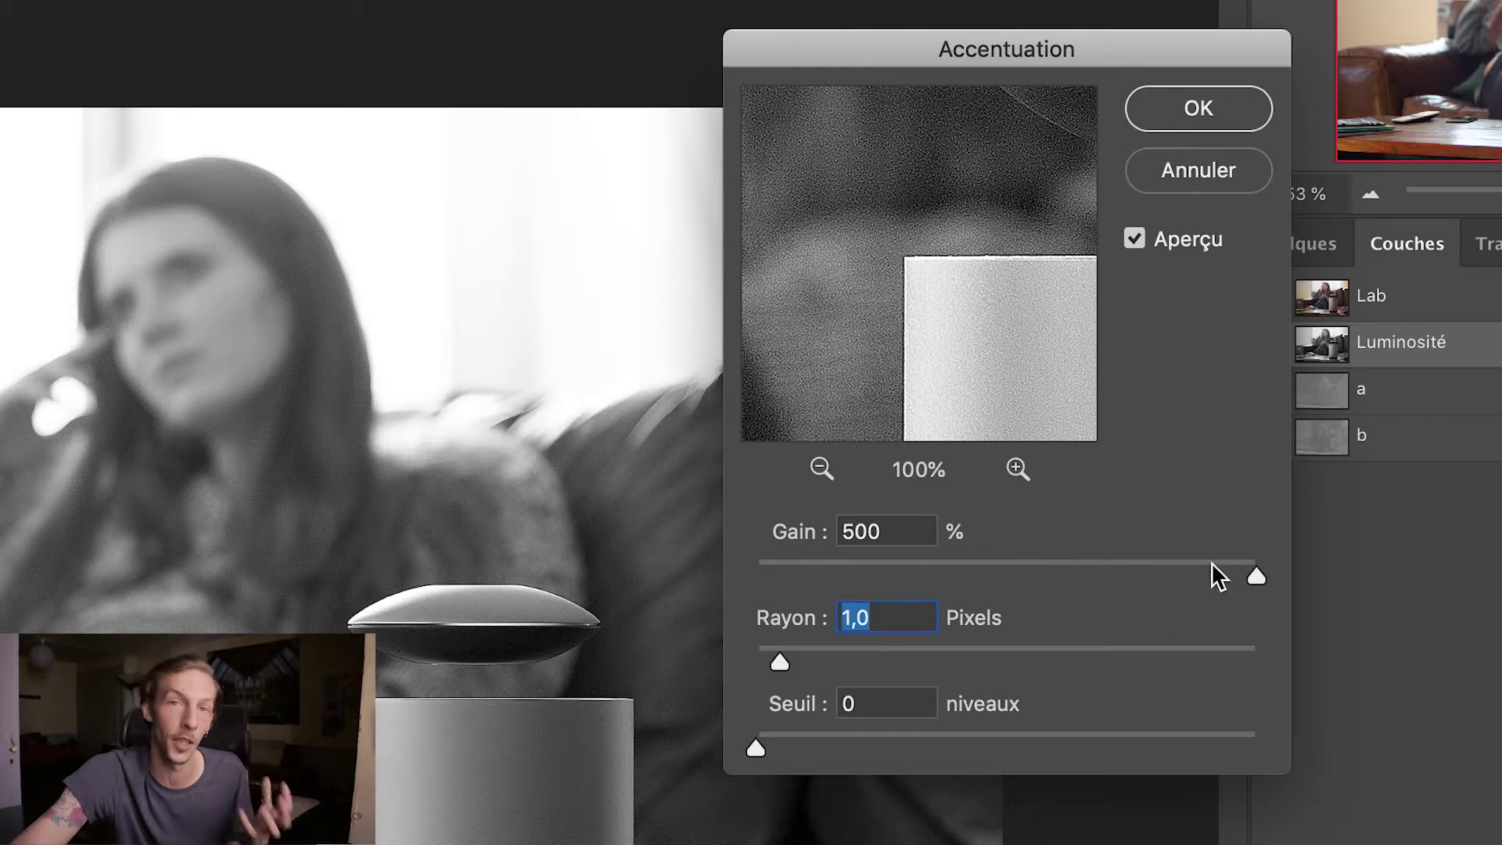
Apply Accentuation to the Luminosité channel with Gain 79 %, Rayon 1,0 pixels and Seuil 0.
{"action": "left_click_drag", "start_coordinate": [1256, 579], "coordinate": [973, 576]}
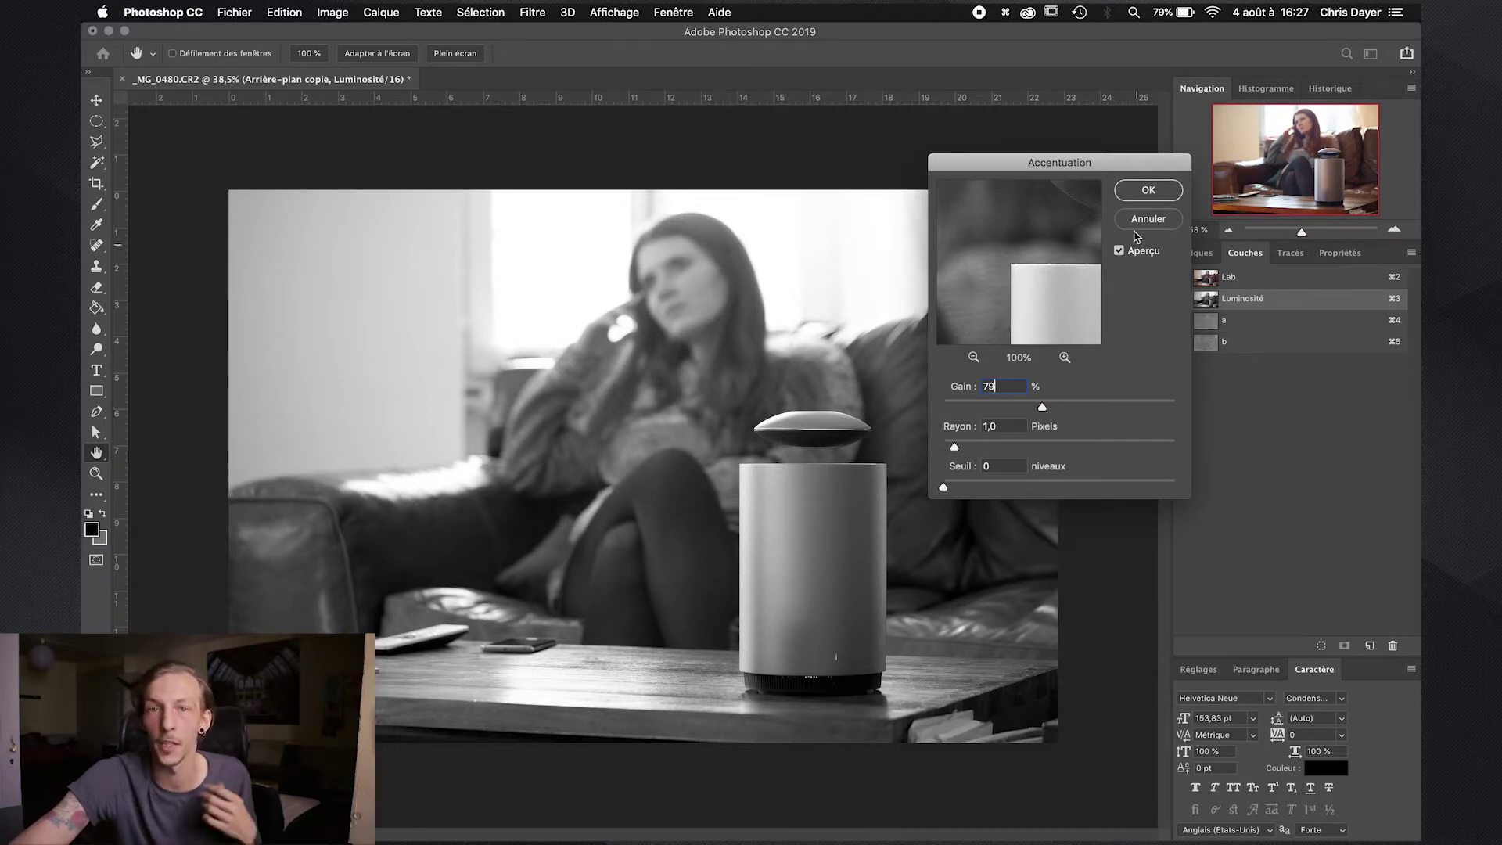
{"action": "left_click", "coordinate": [1139, 197]}
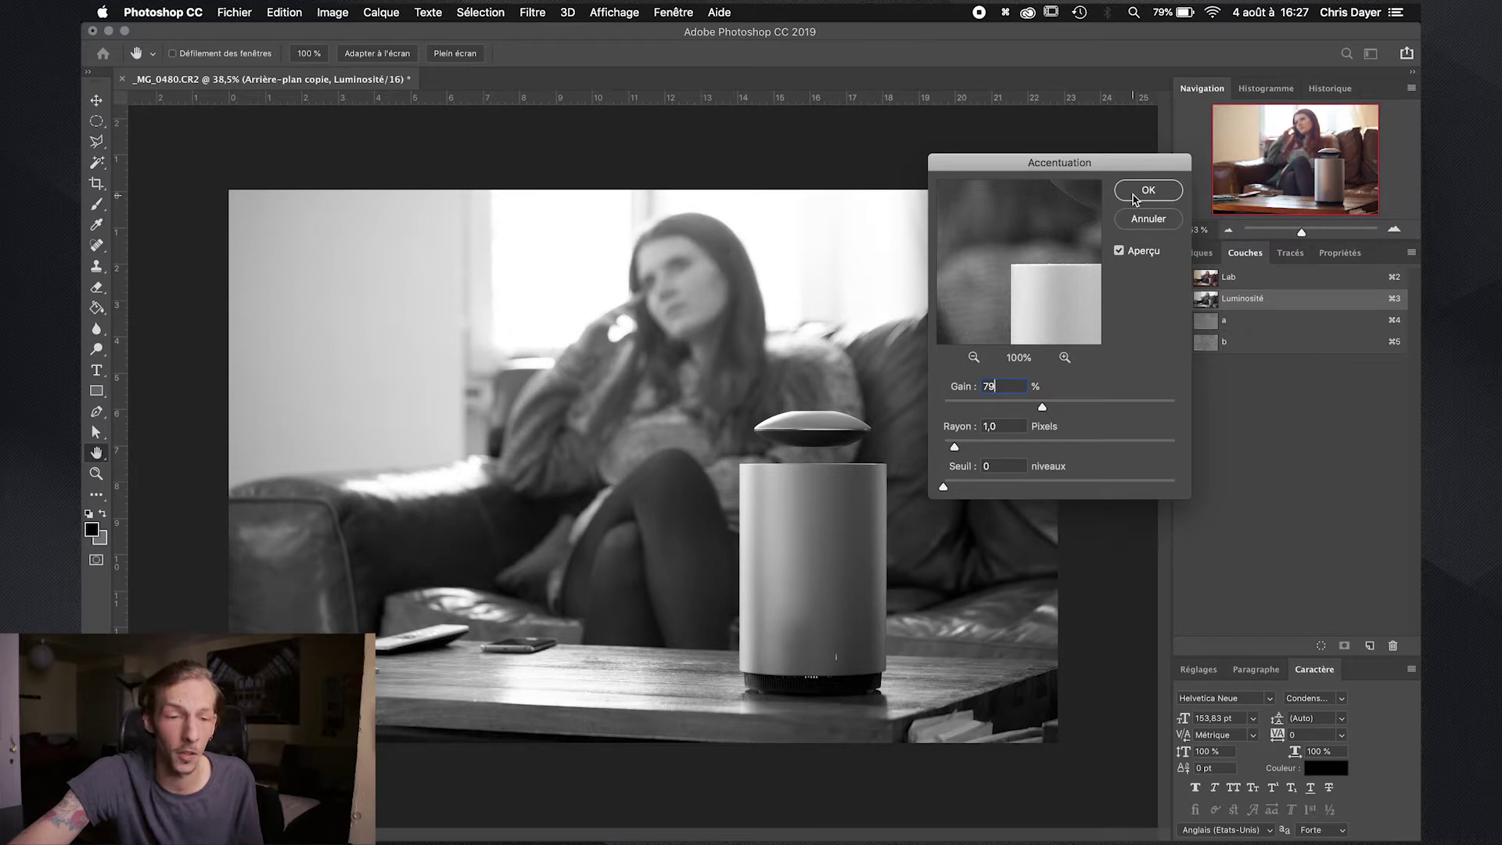
{"action": "key", "text": "z"}
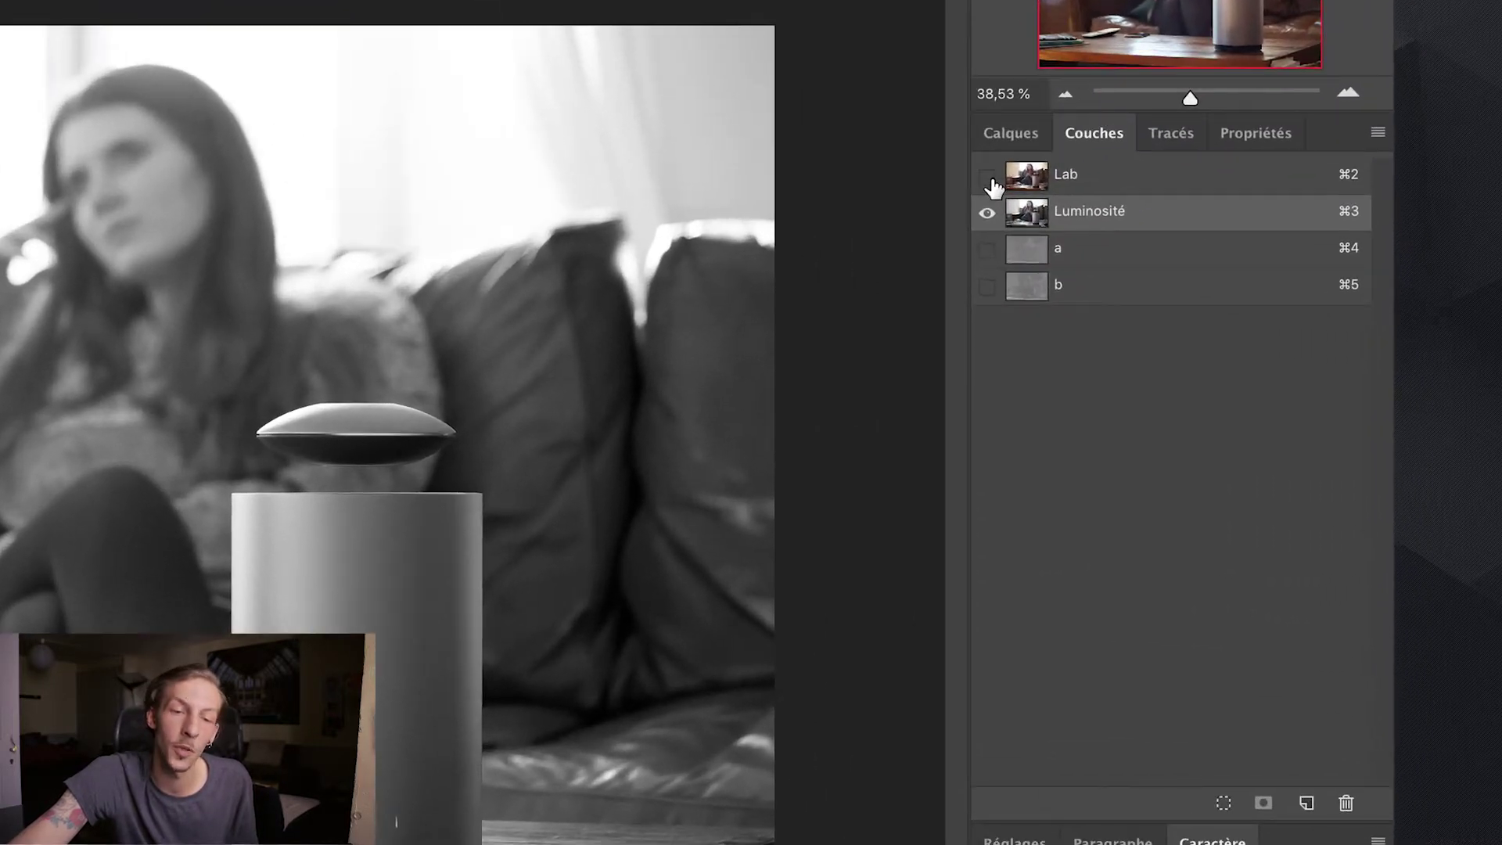
Show the full Lab composite again and add a layer mask to Arrière-plan copie.
{"action": "left_click", "coordinate": [1183, 278]}
{"action": "left_click", "coordinate": [1013, 135]}
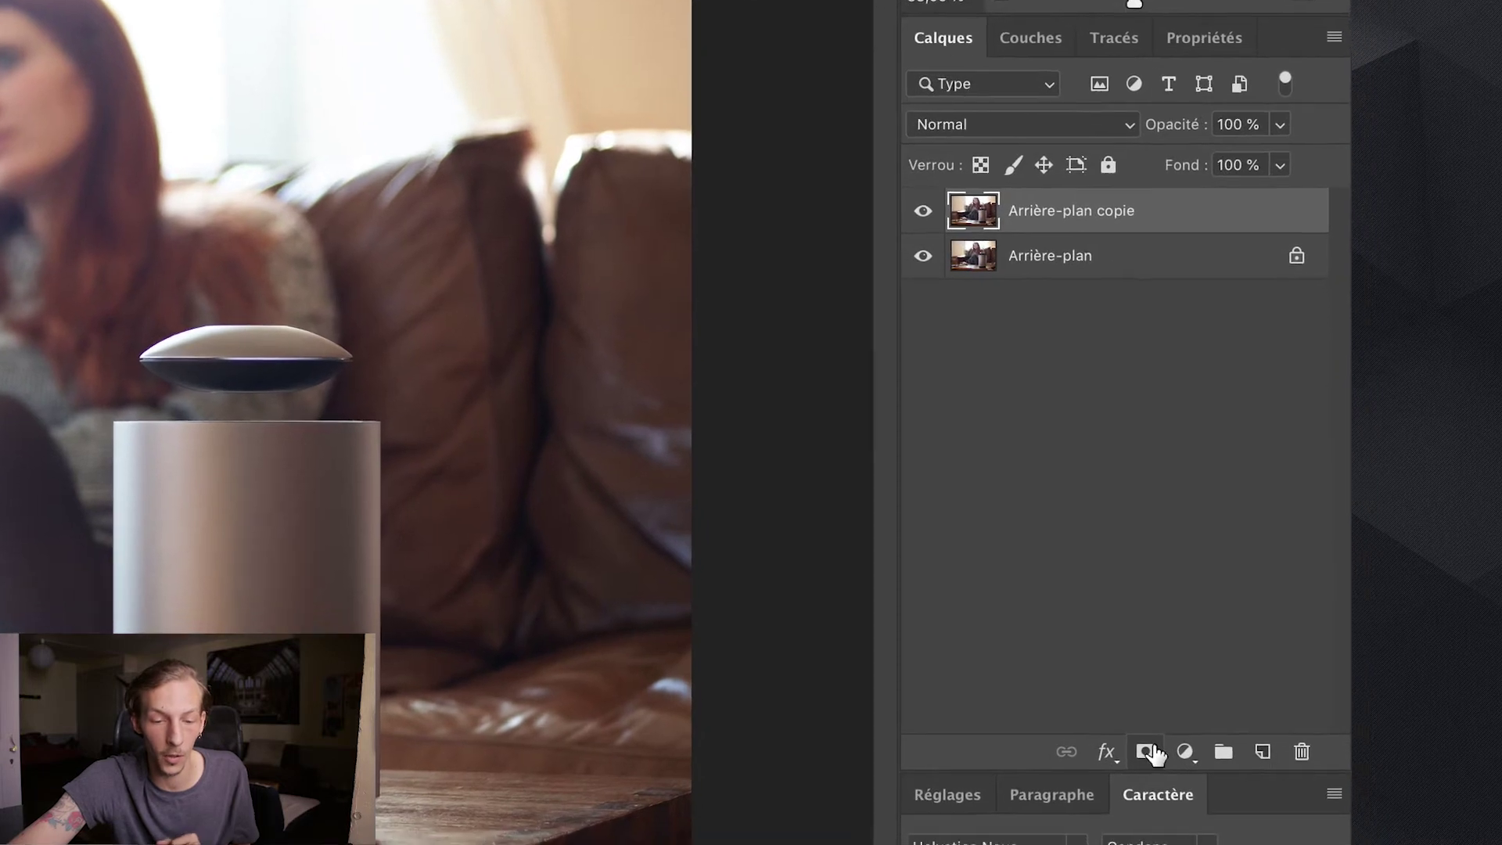
{"action": "left_click", "coordinate": [1201, 803]}
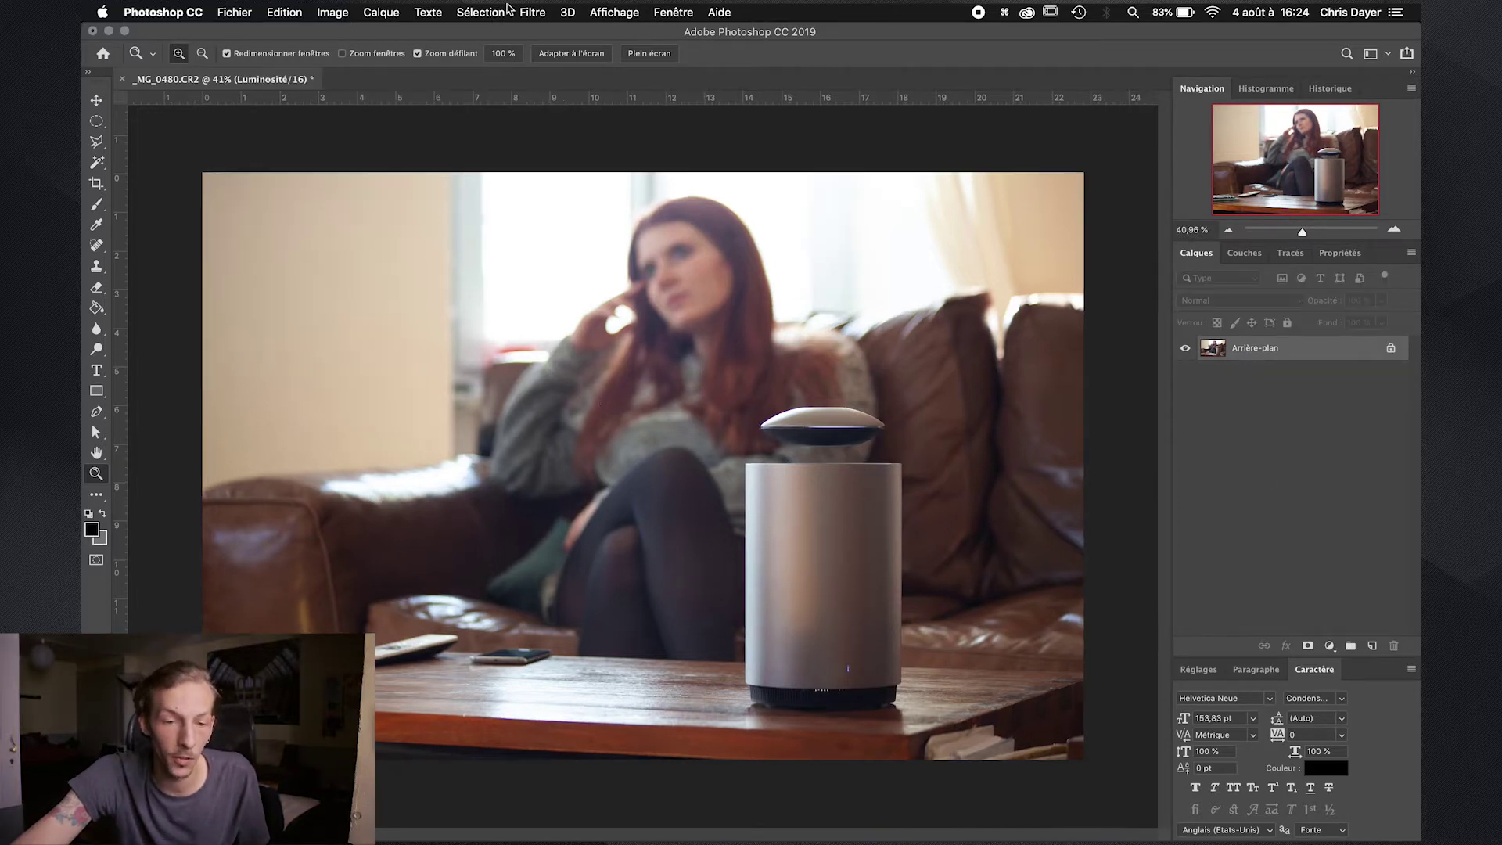
Convert the image from Lab back to Couleurs RVB mode.
{"action": "left_click", "coordinate": [333, 12]}
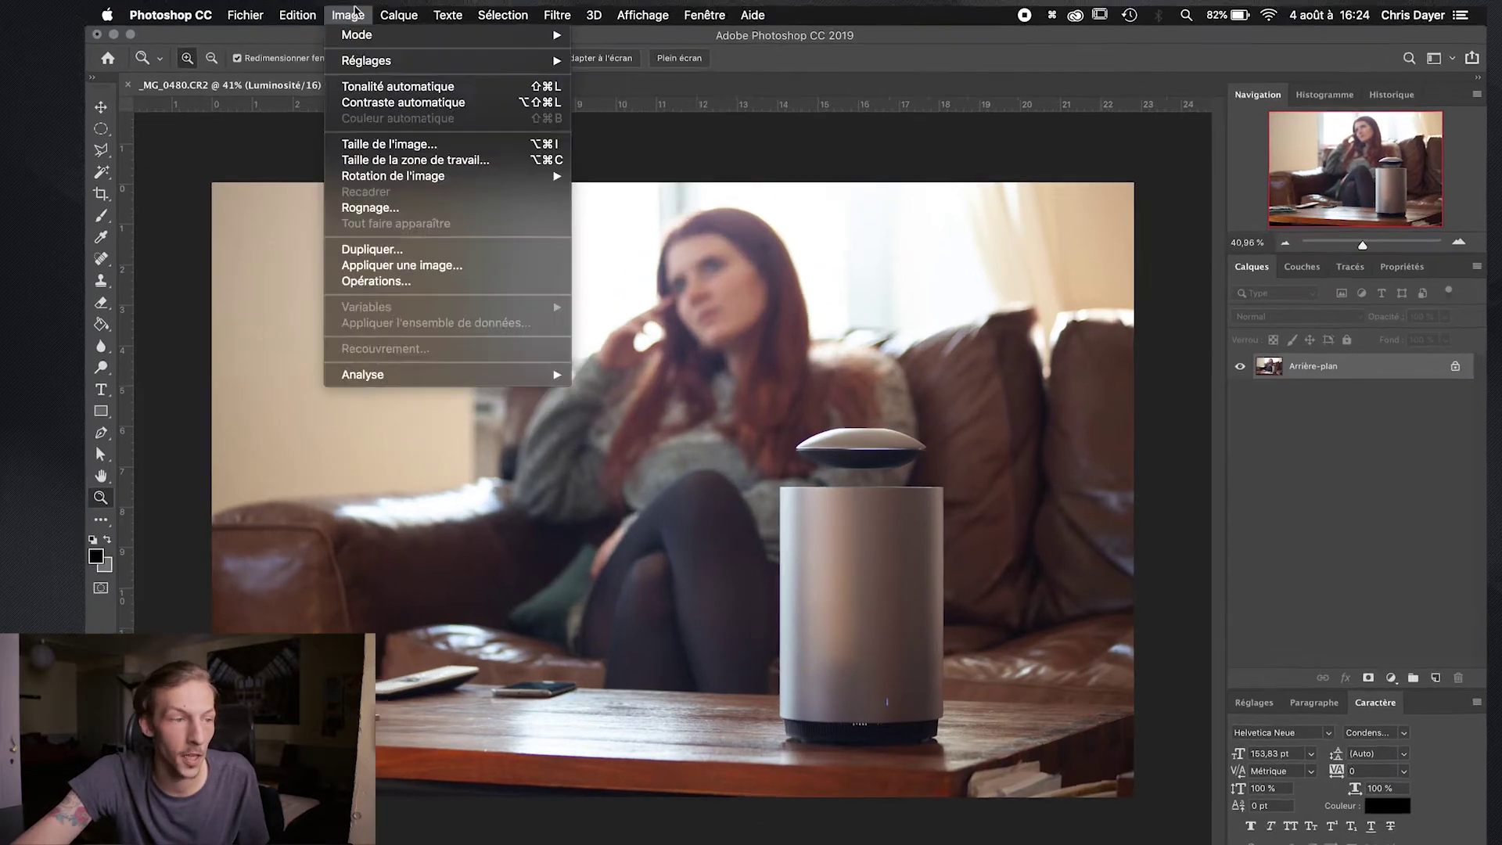
{"action": "mouse_move", "coordinate": [342, 32]}
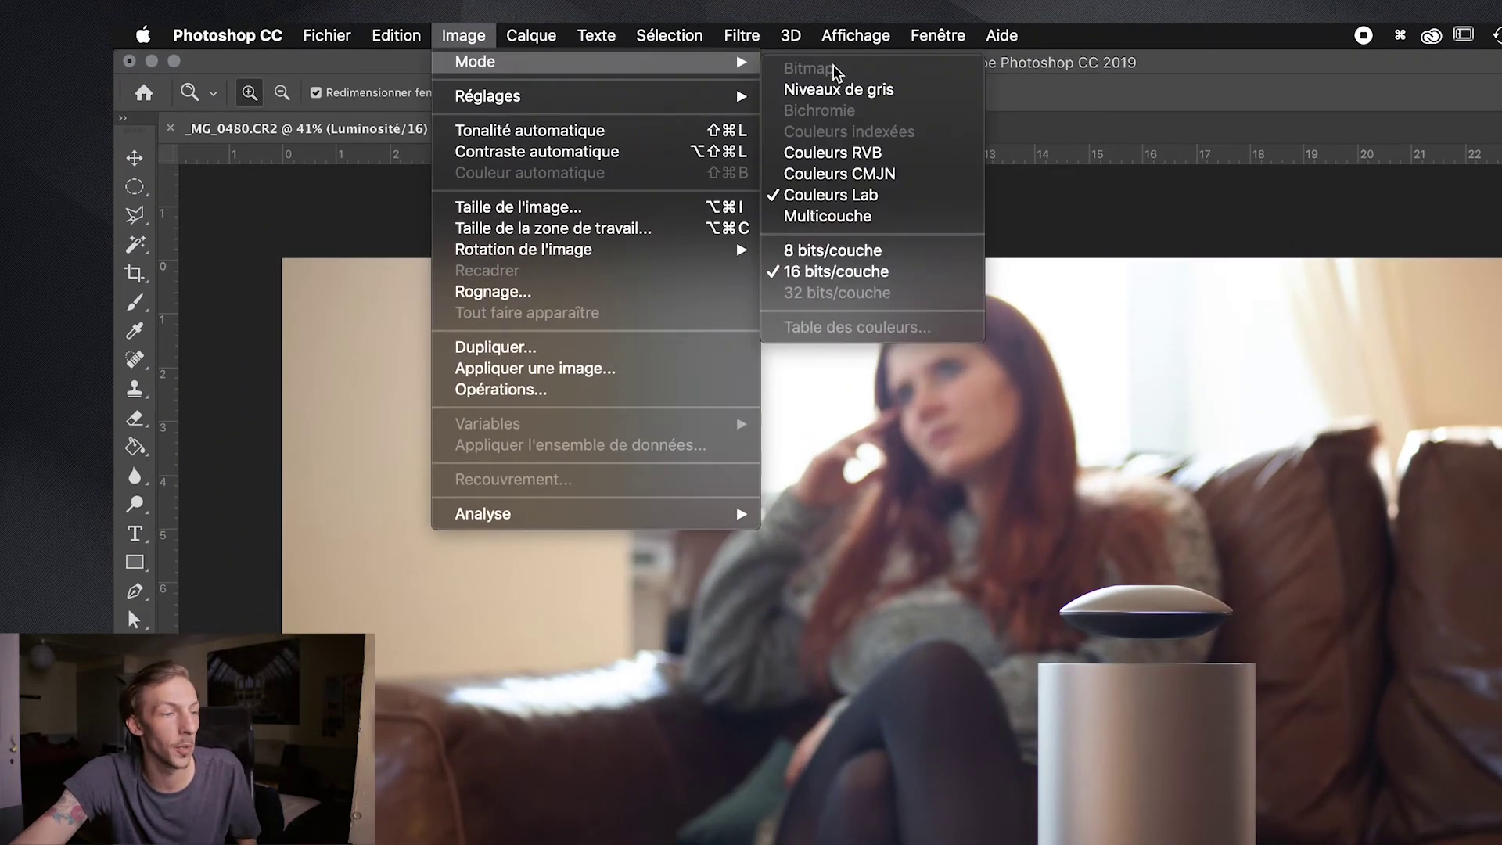
{"action": "left_click", "coordinate": [908, 151]}
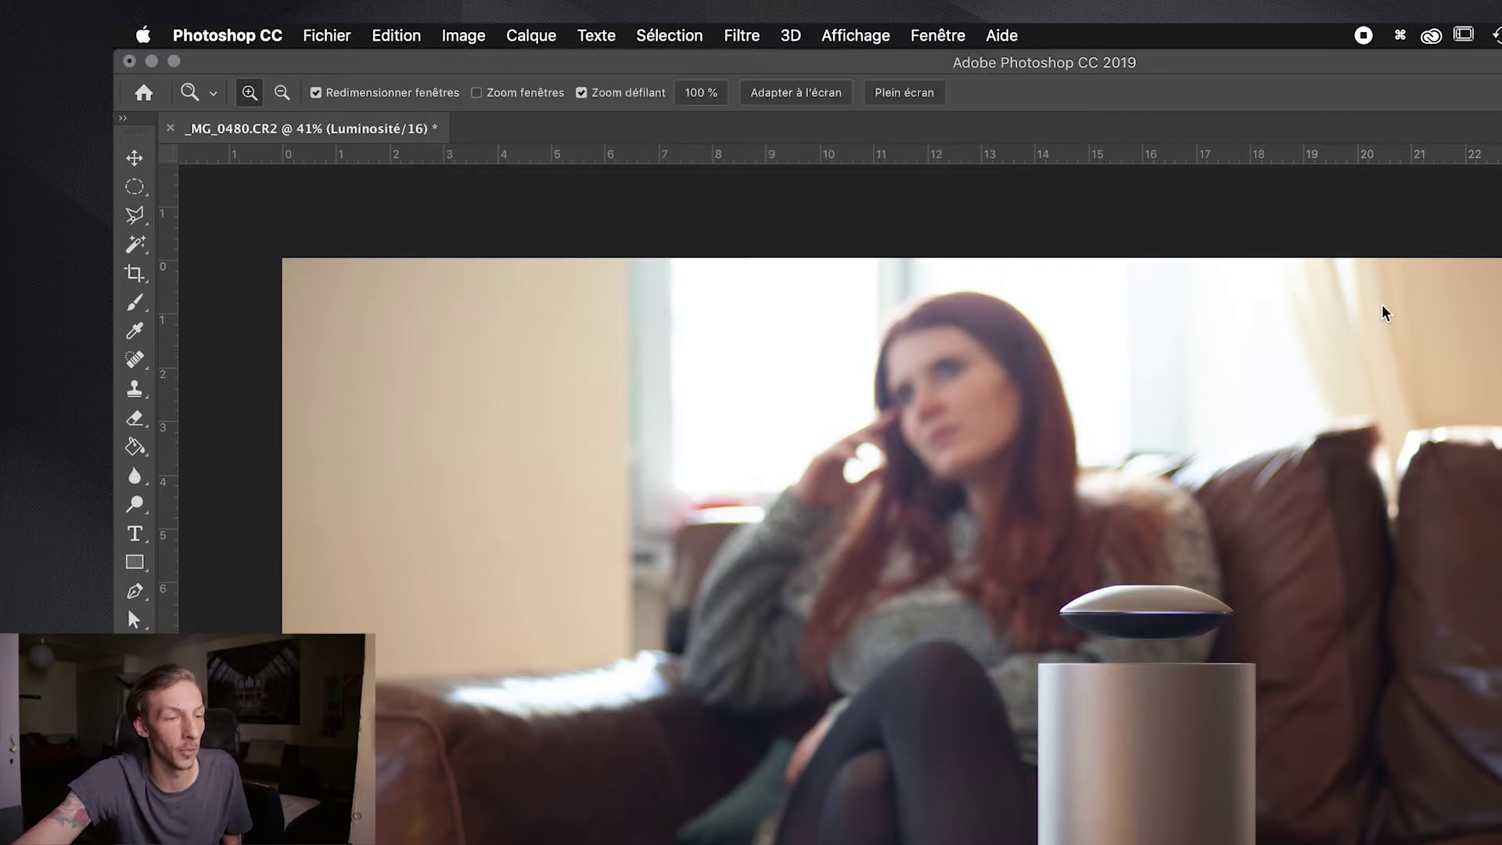